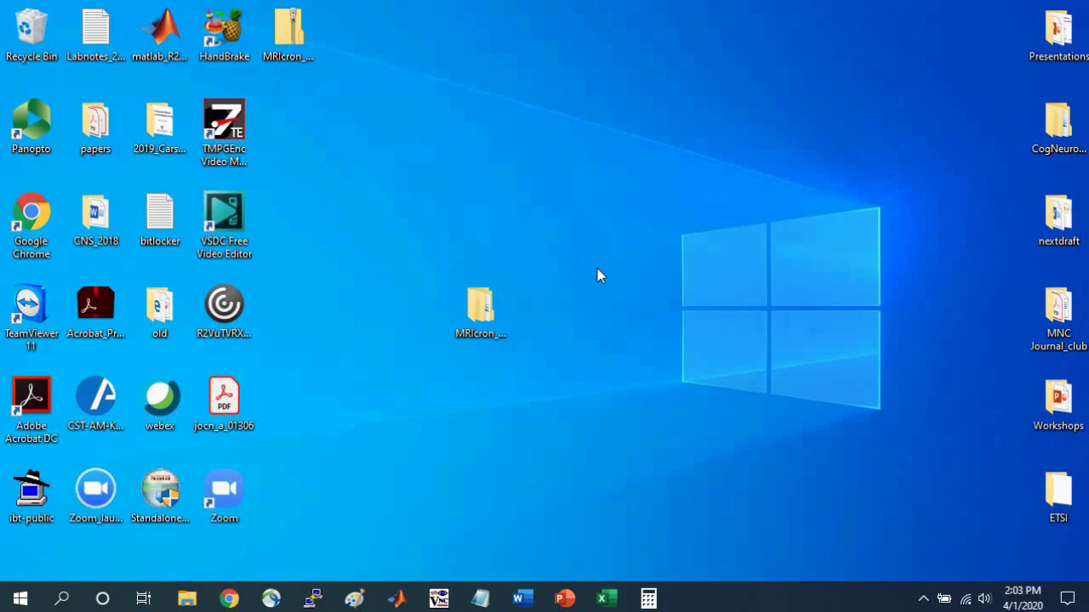
Open MRIcron_Workshop_Materials and then its MRIcron_windows folder in File Explorer
click(696, 286)
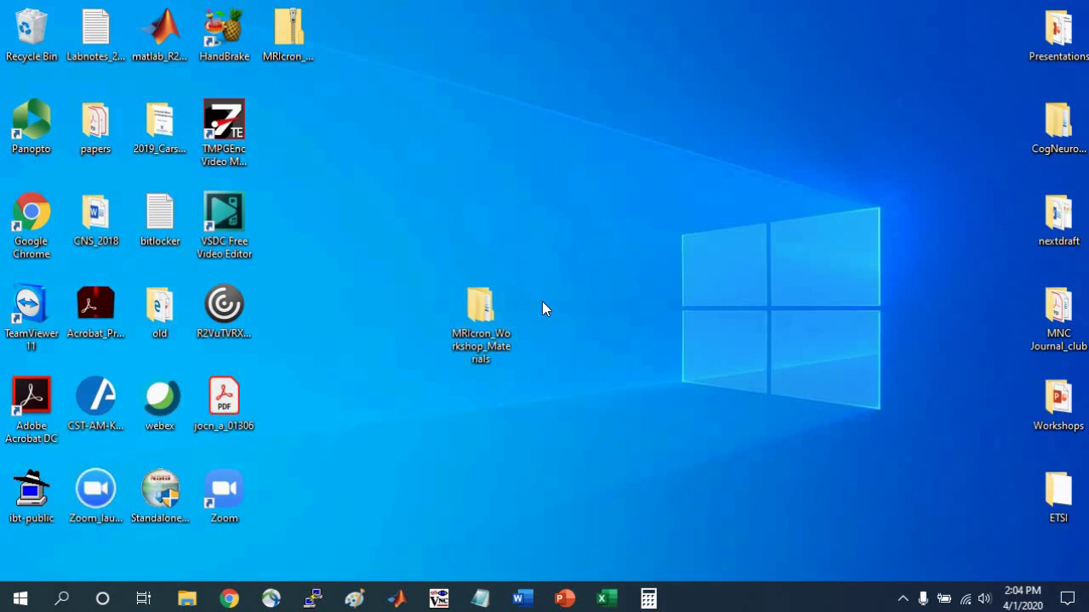
double_click(495, 316)
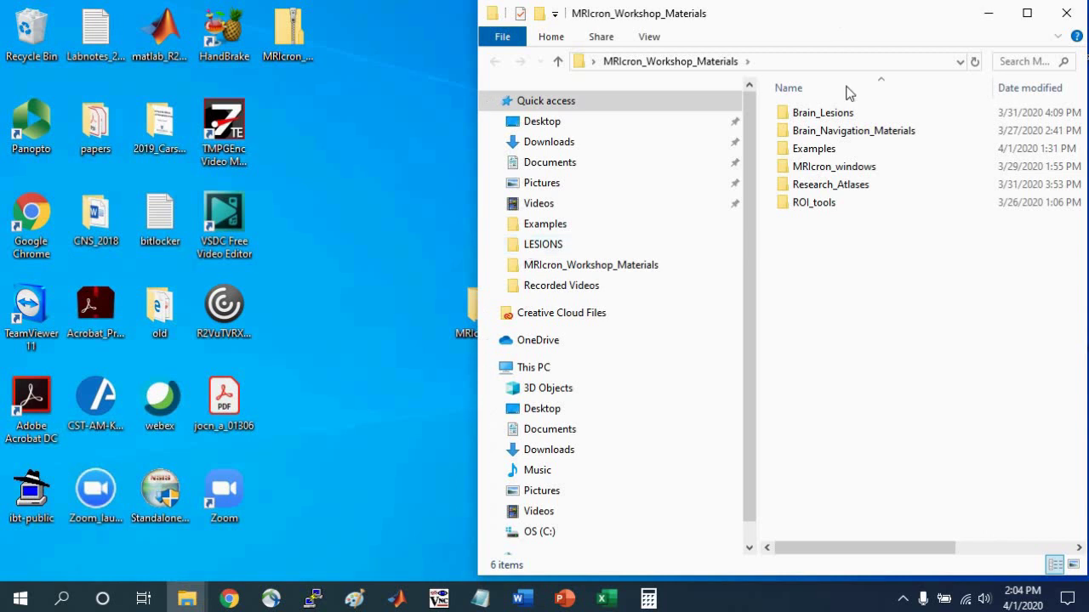
double_click(813, 174)
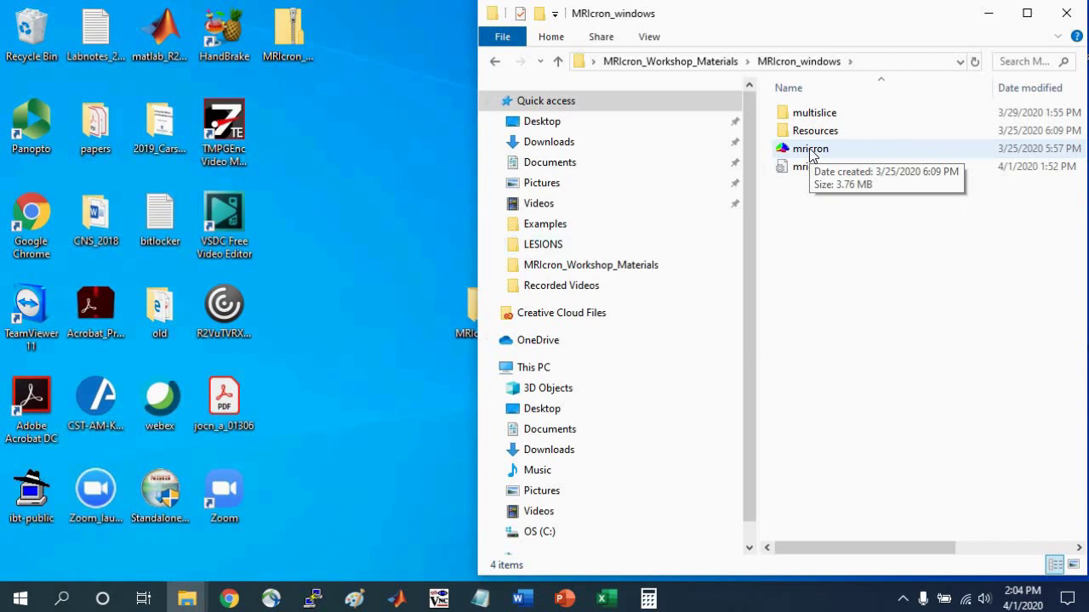
Launch MRIcron, enlarge its window, and load the ch2better.nii.gz template
double_click(811, 151)
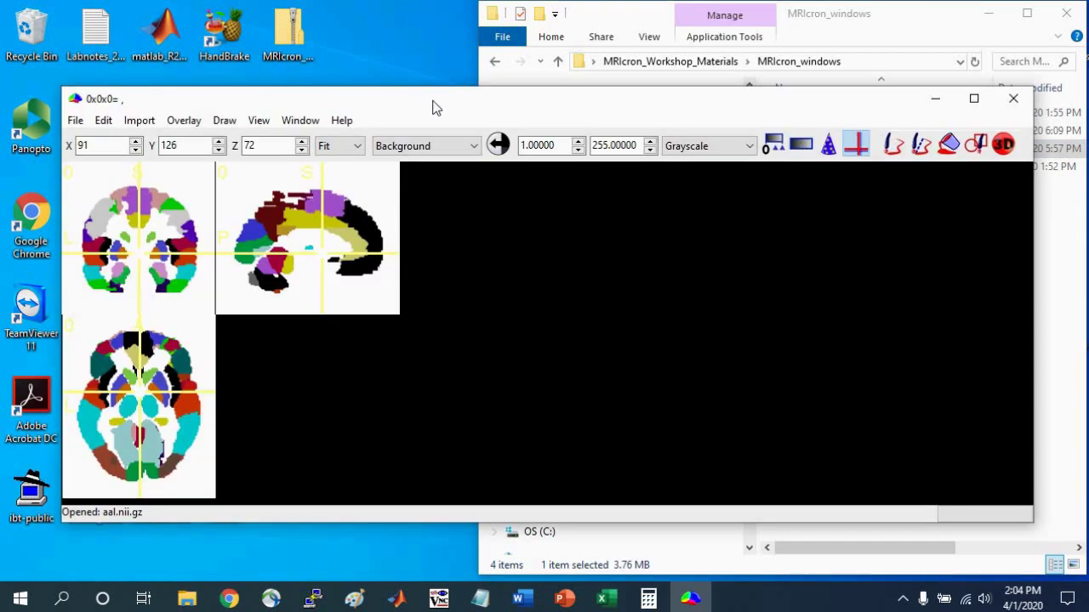
drag(432, 107, 371, 22)
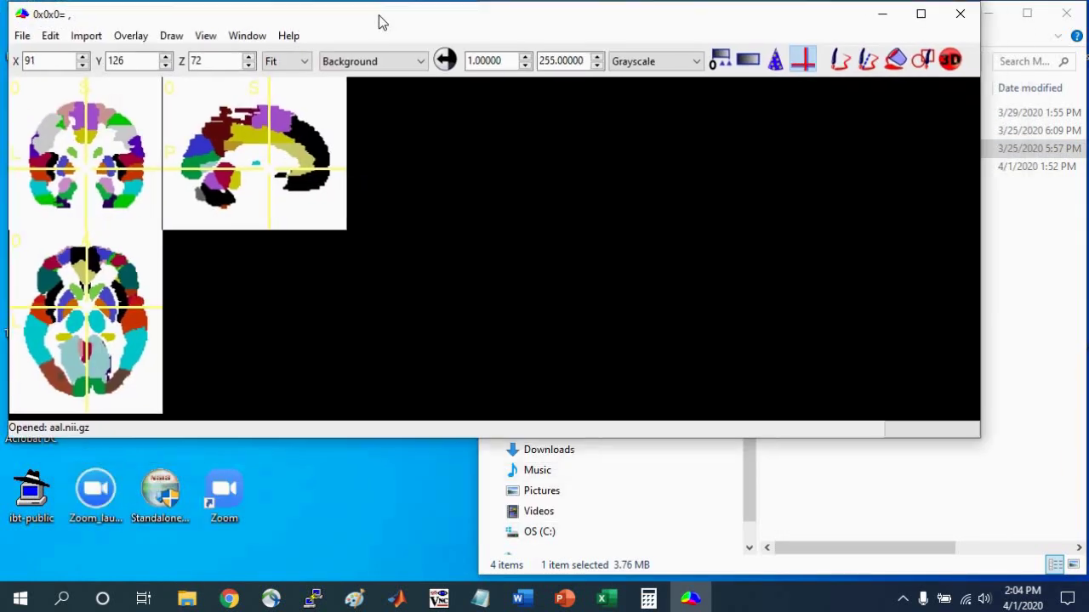
drag(970, 435, 579, 581)
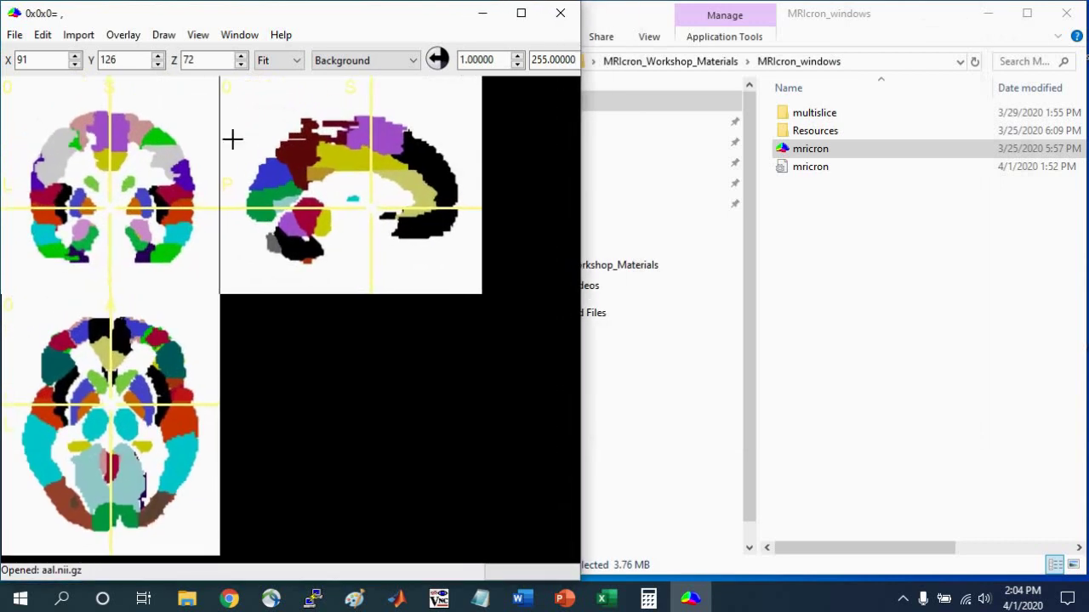
click(12, 38)
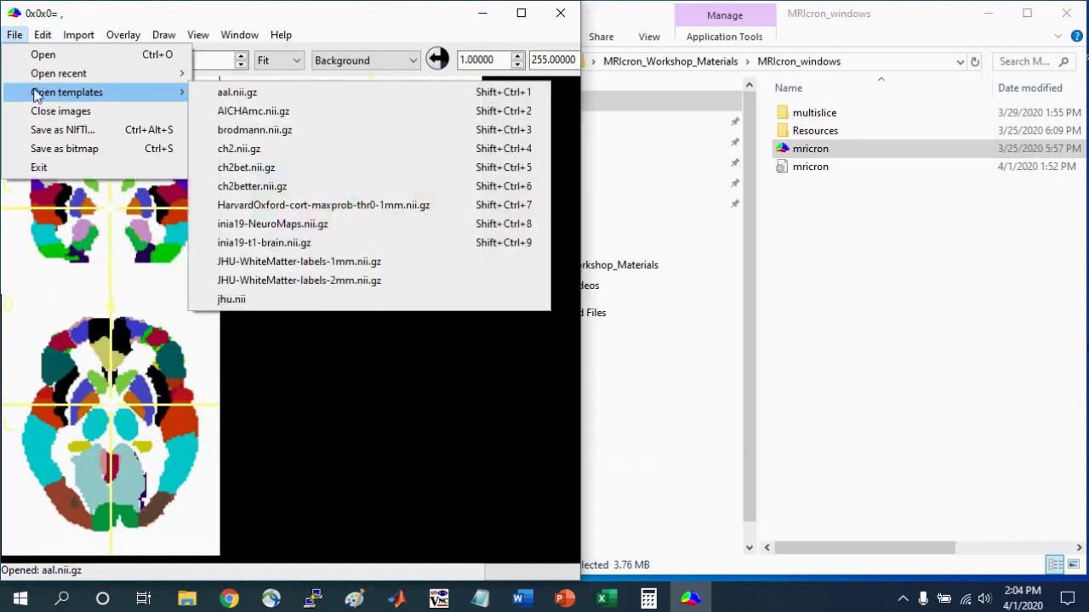
mouse_move(66, 92)
click(281, 192)
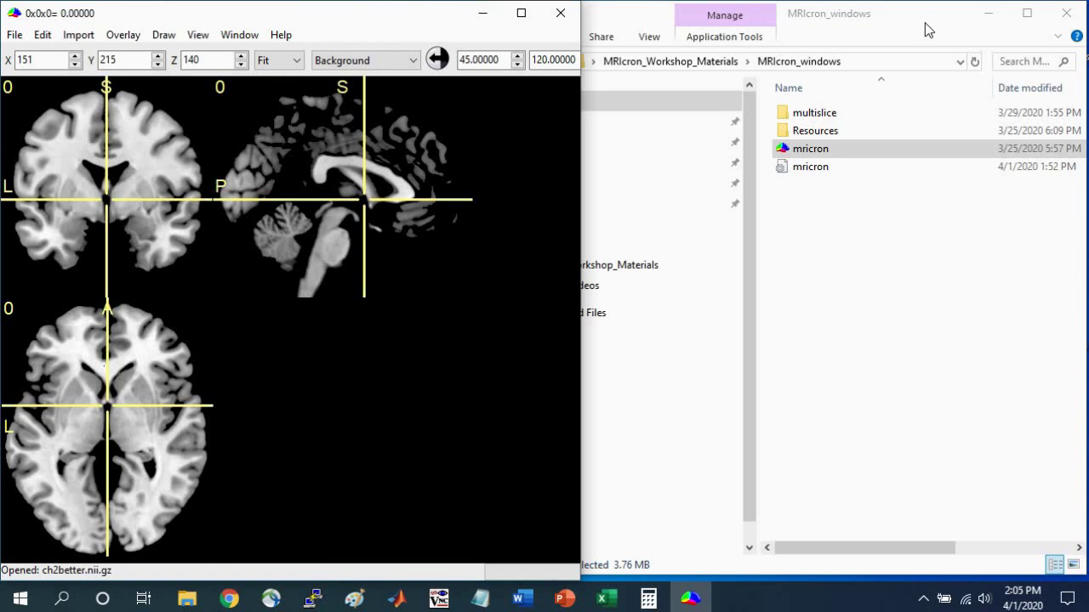
Add the cluster image from the Examples folder as an overlay
click(924, 17)
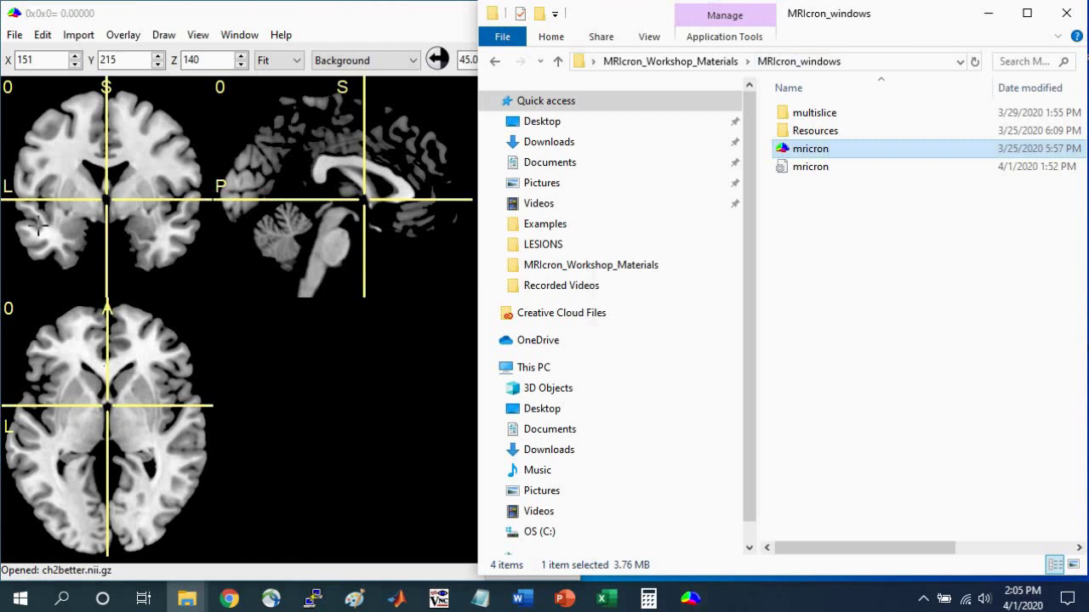
click(131, 31)
click(128, 35)
click(136, 53)
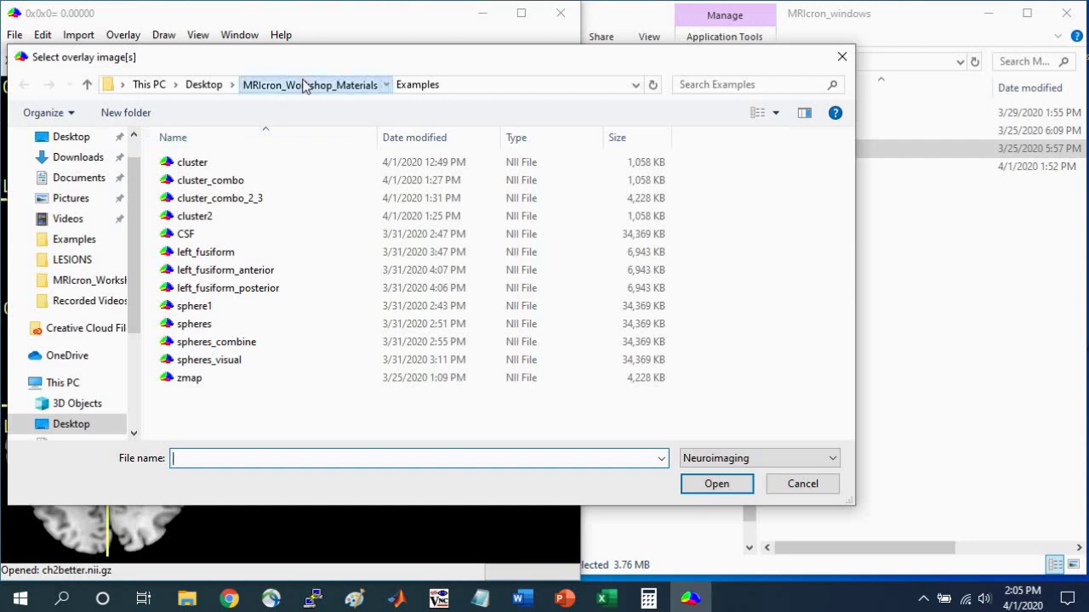
click(310, 84)
click(213, 198)
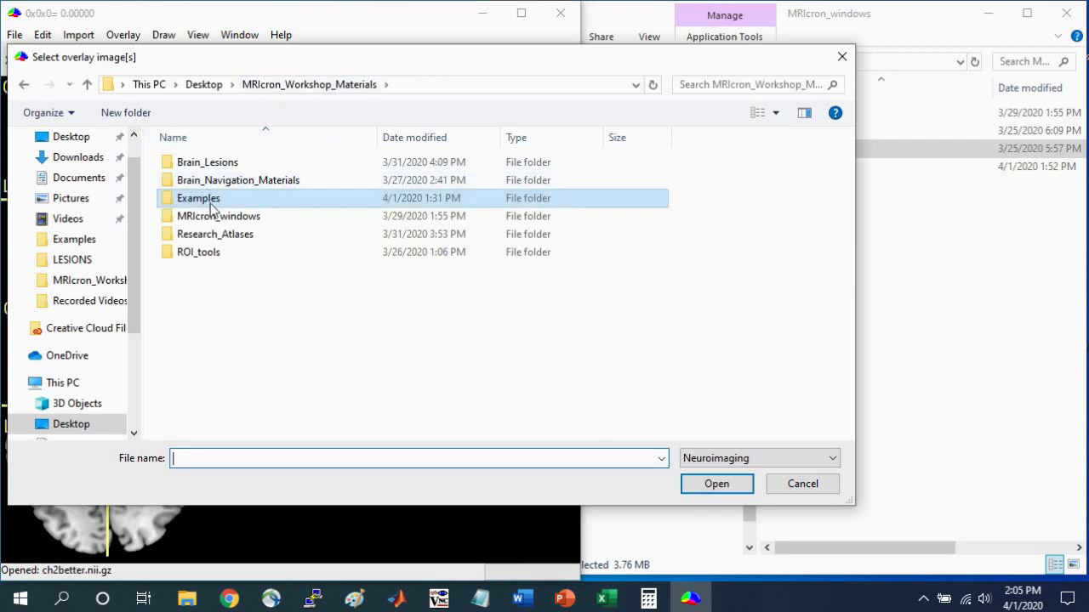
double_click(212, 199)
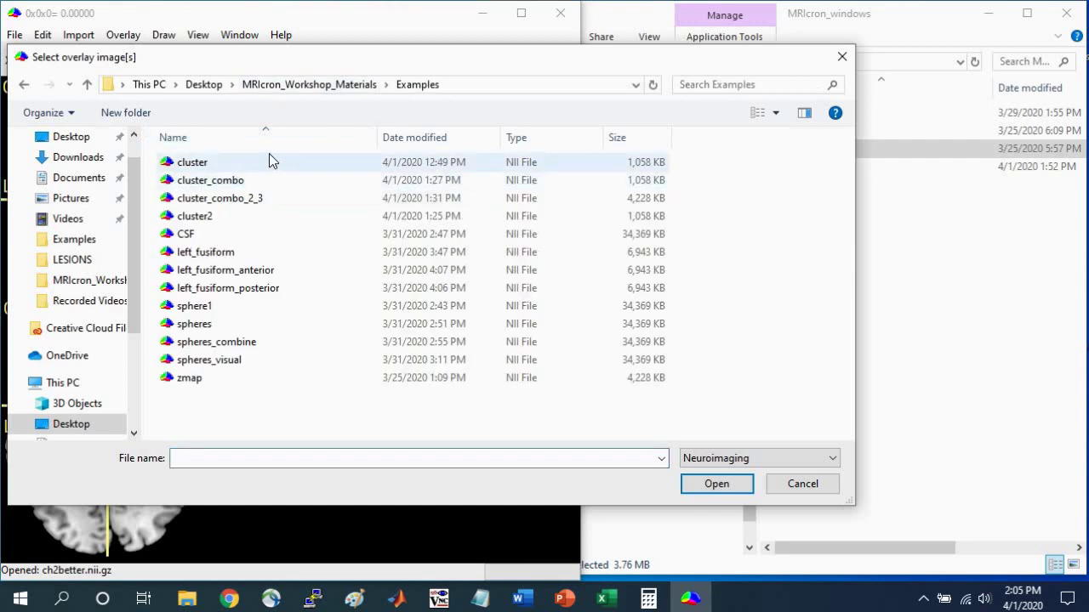
click(192, 162)
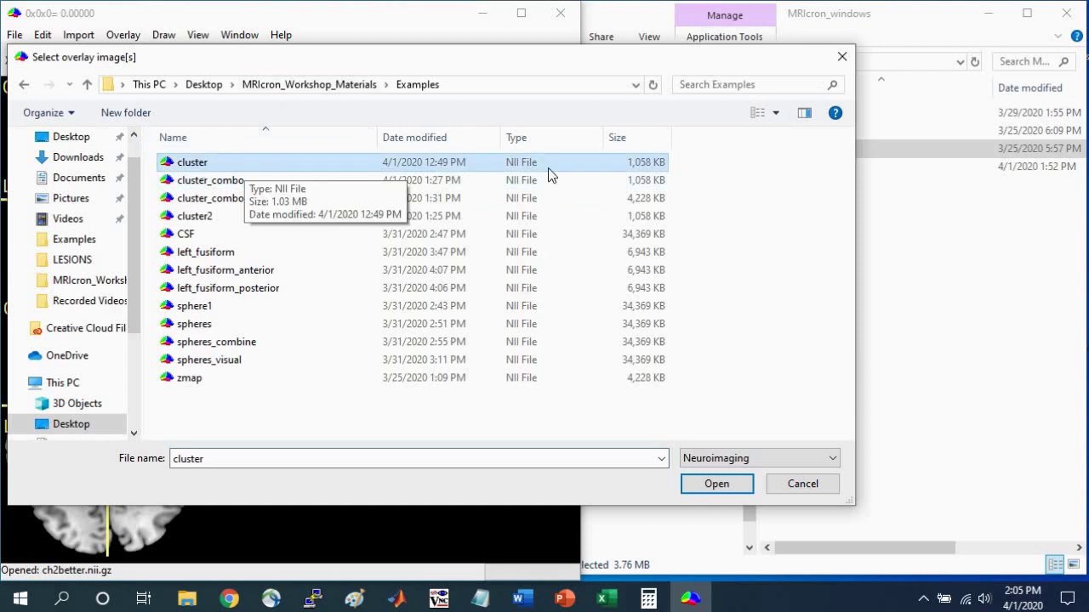
click(714, 483)
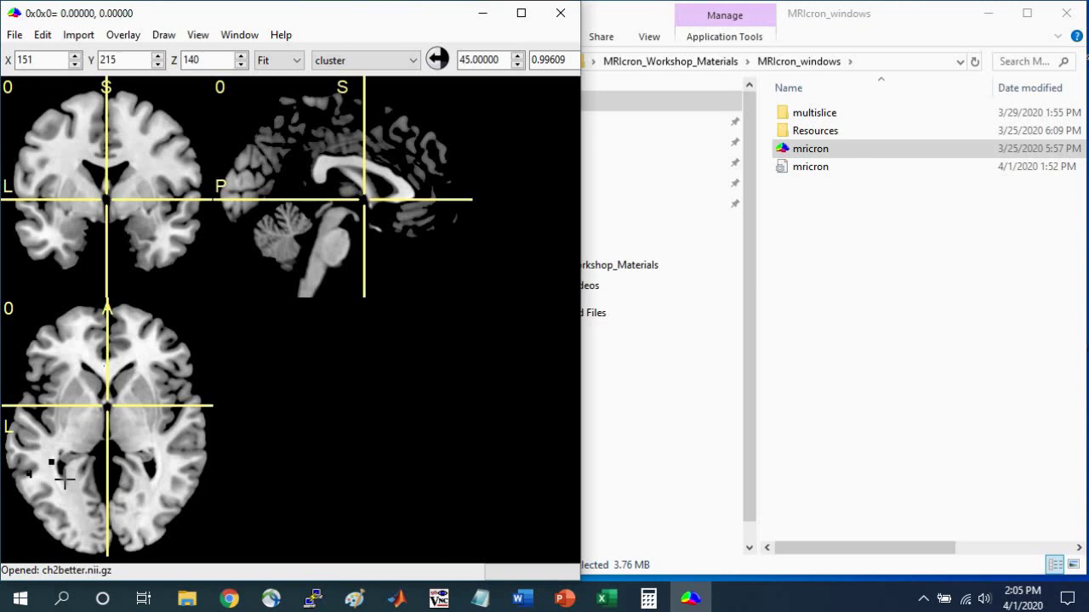
Move the crosshair onto the cluster and autocontrast it so it shows red
click(29, 473)
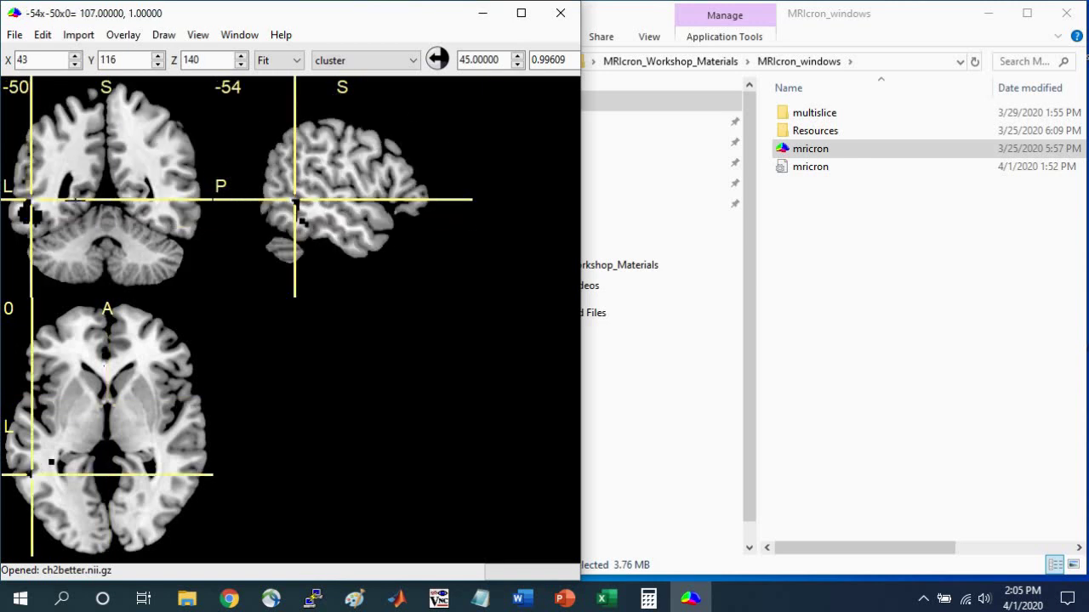
click(28, 218)
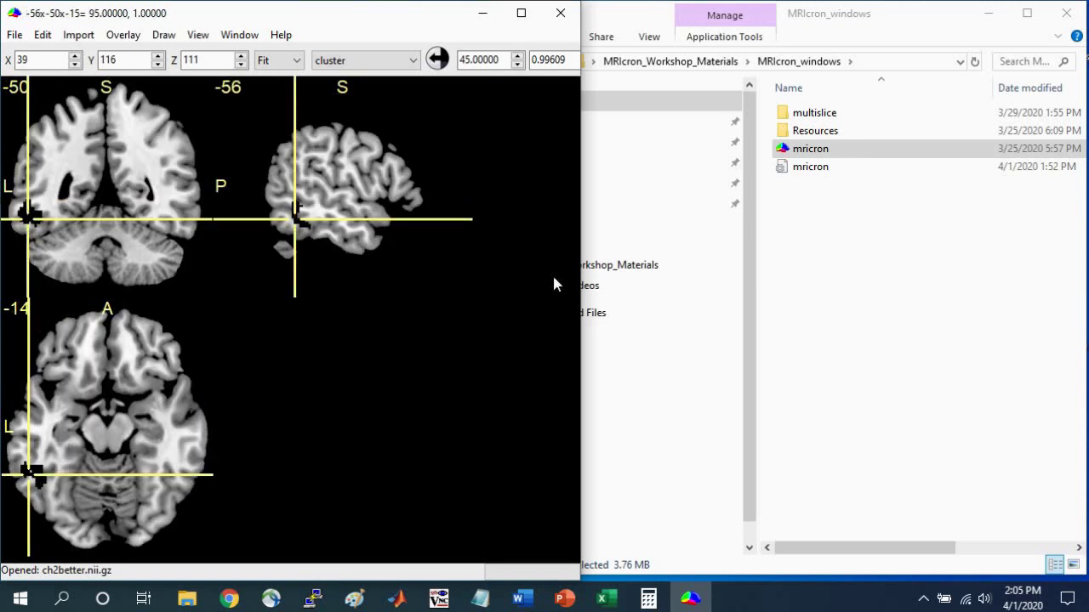
click(436, 59)
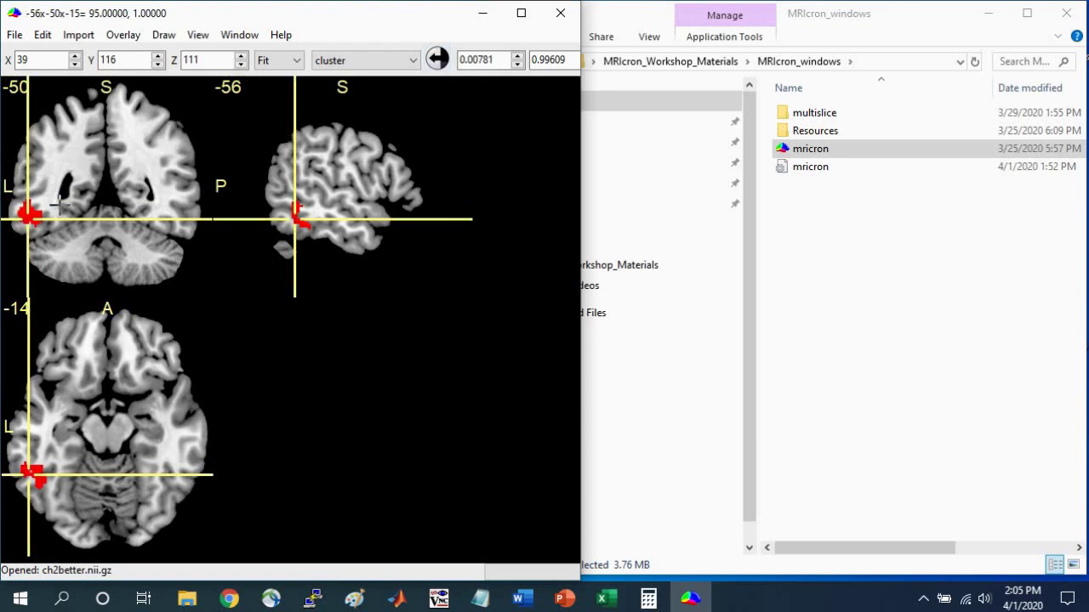
drag(580, 182, 724, 182)
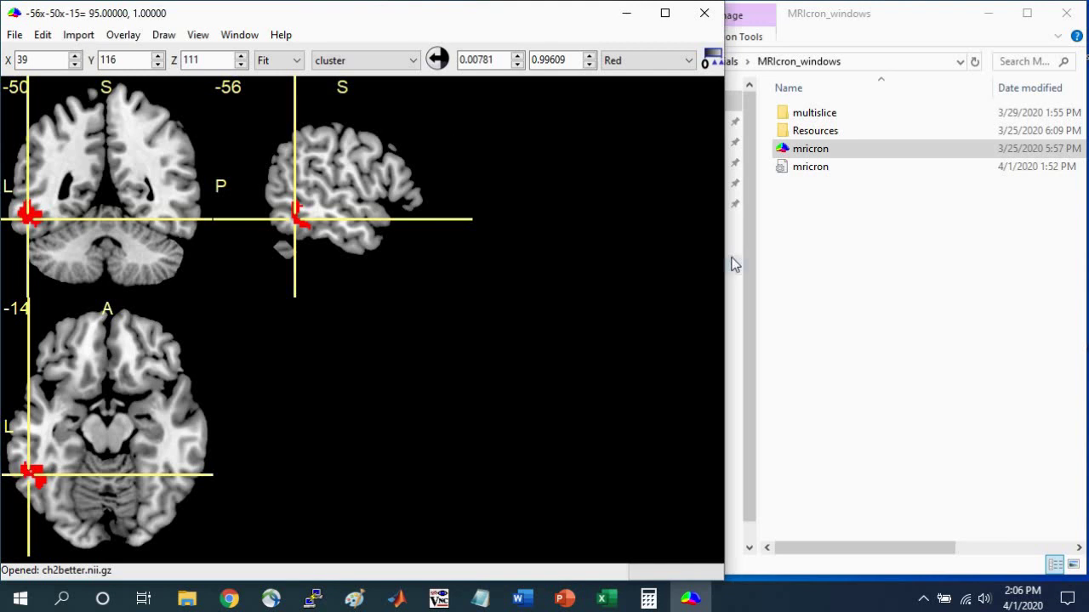
drag(725, 255, 483, 244)
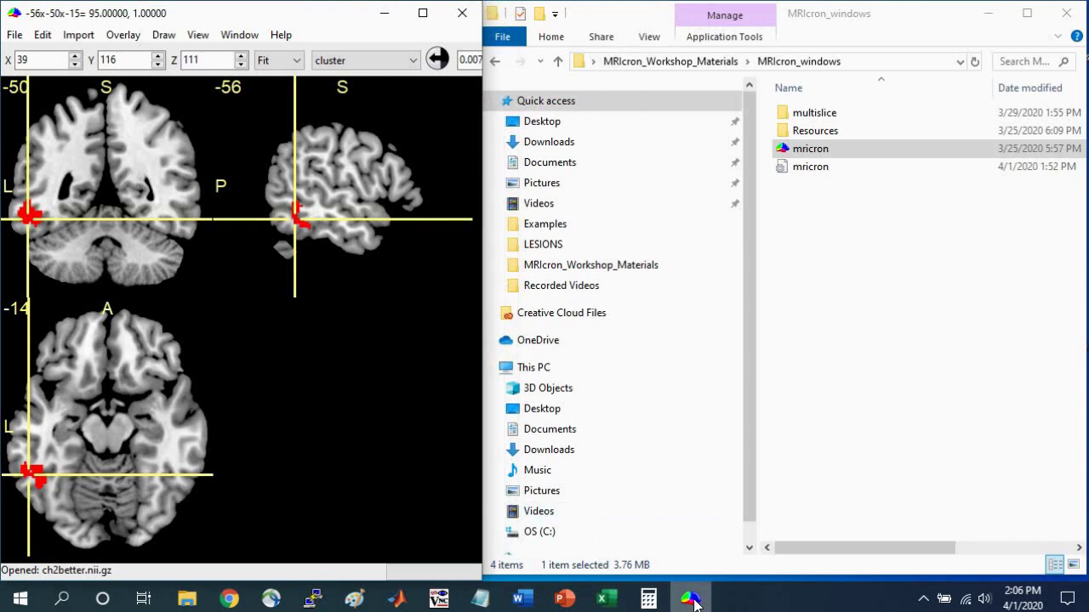
mouse_move(690, 600)
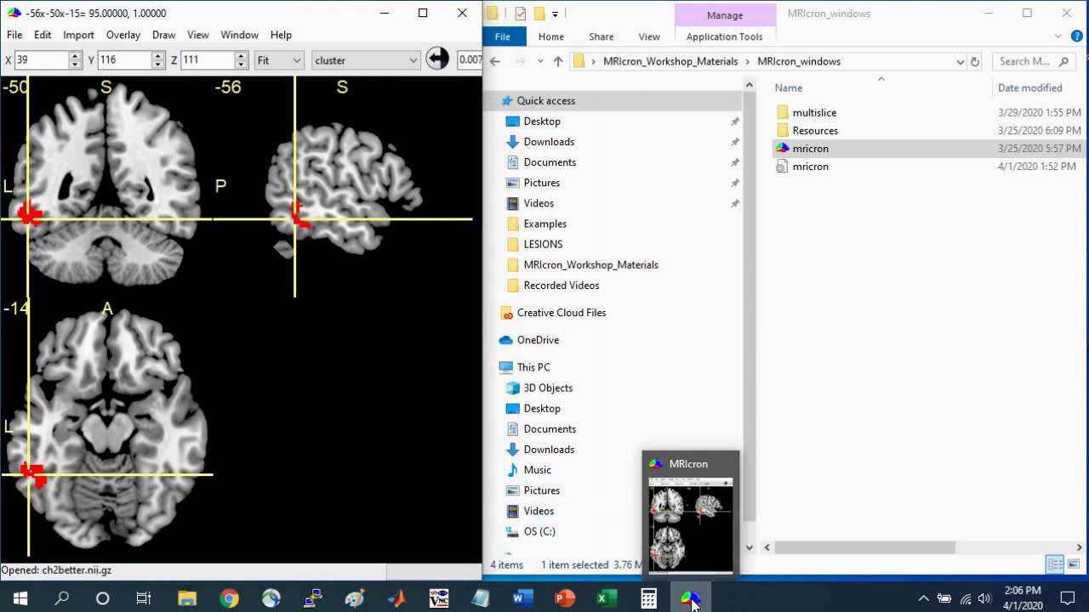
Launch a second MRIcron window and size it to fill the right half
right_click(690, 599)
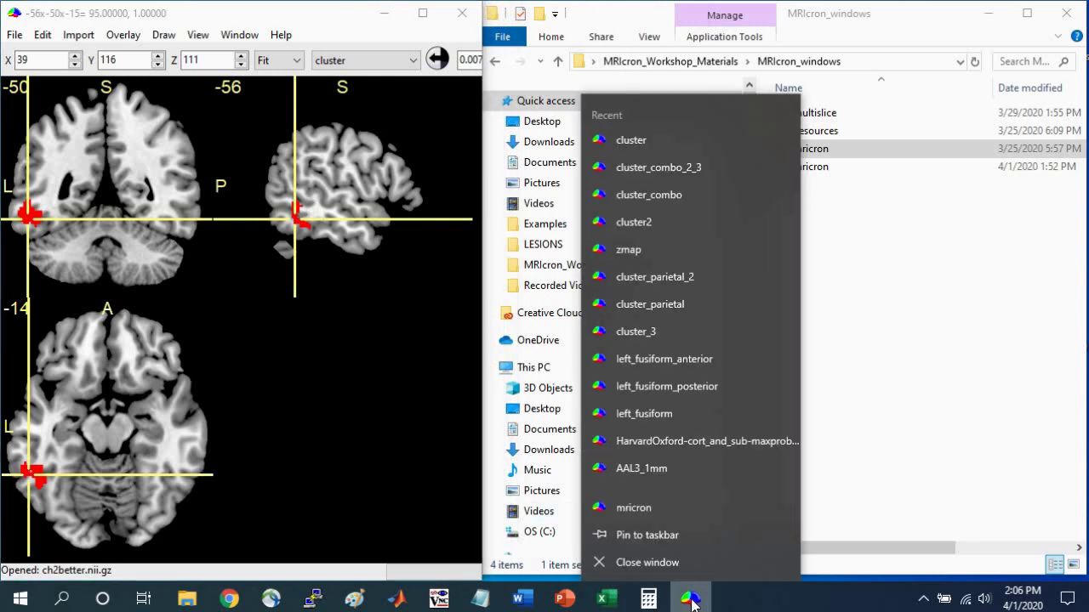
click(663, 509)
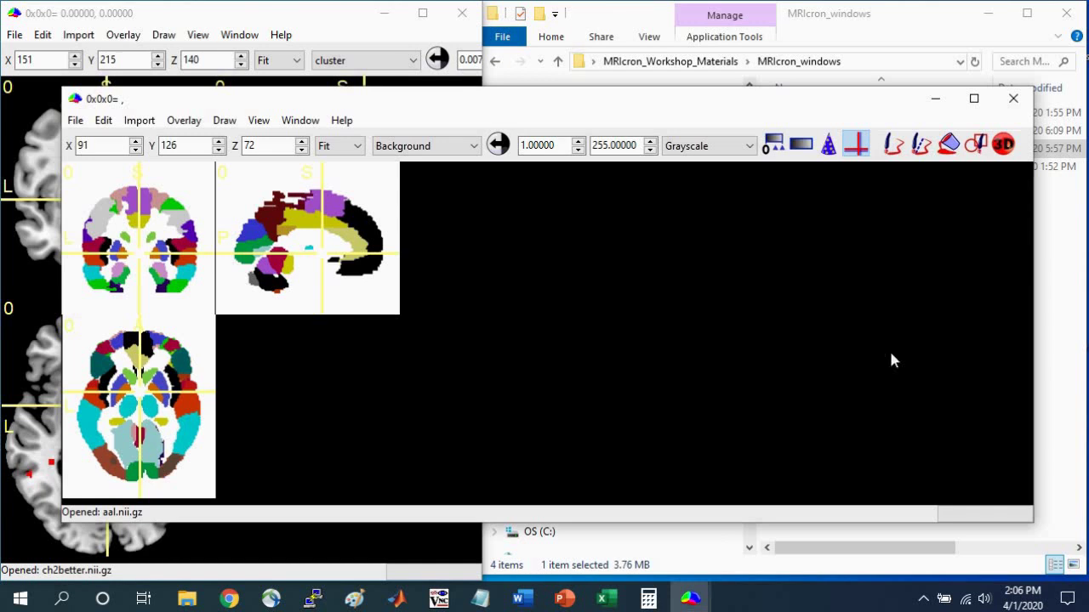
drag(244, 98, 291, 15)
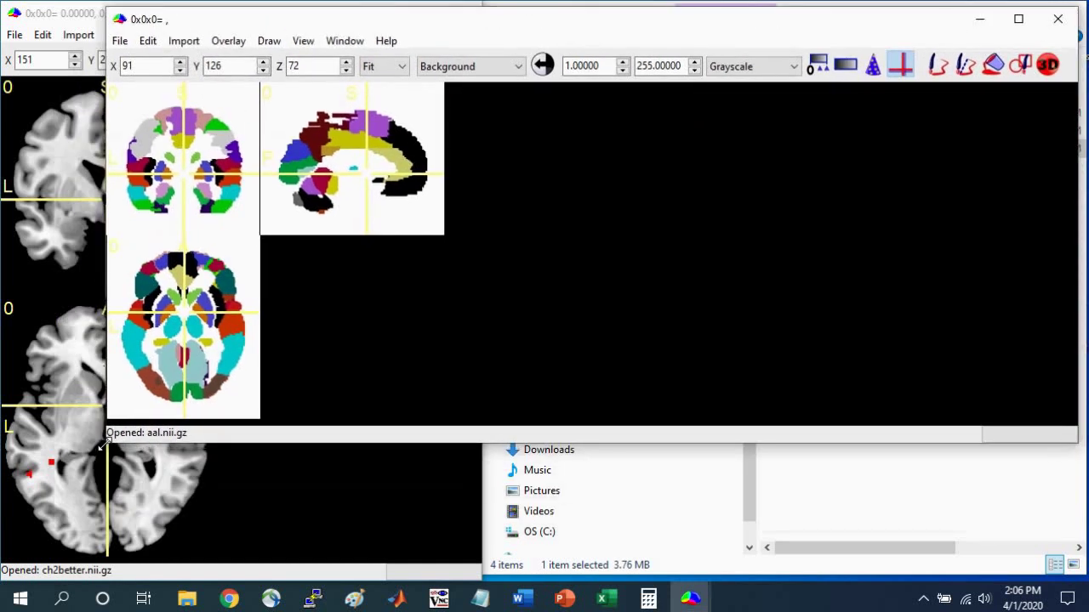
drag(102, 439, 482, 583)
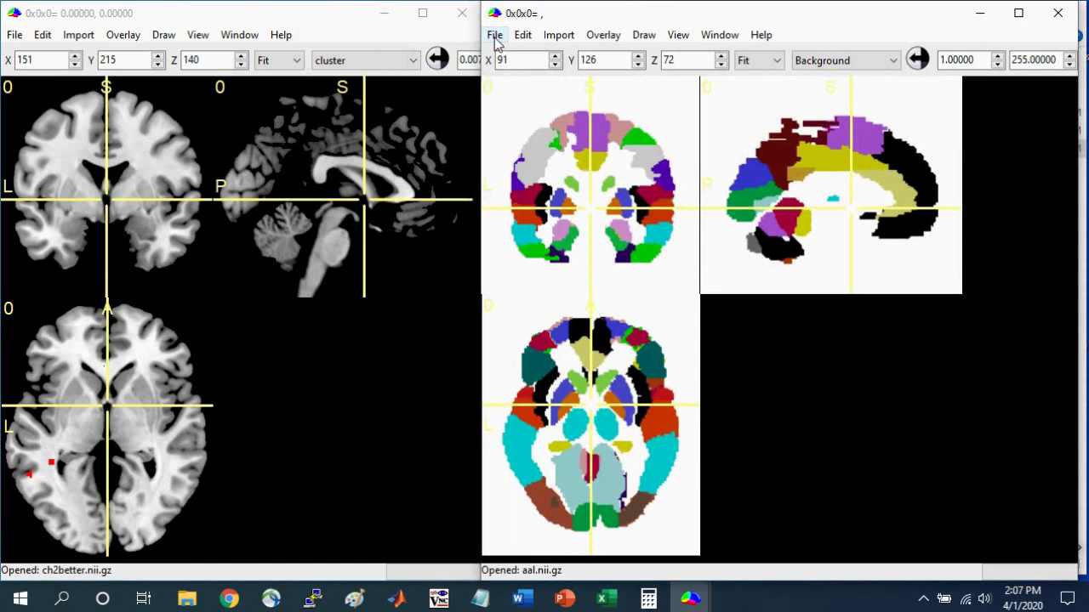
Load the Brodmann atlas template in the second window, replacing Harvard-Oxford
click(495, 39)
mouse_move(547, 92)
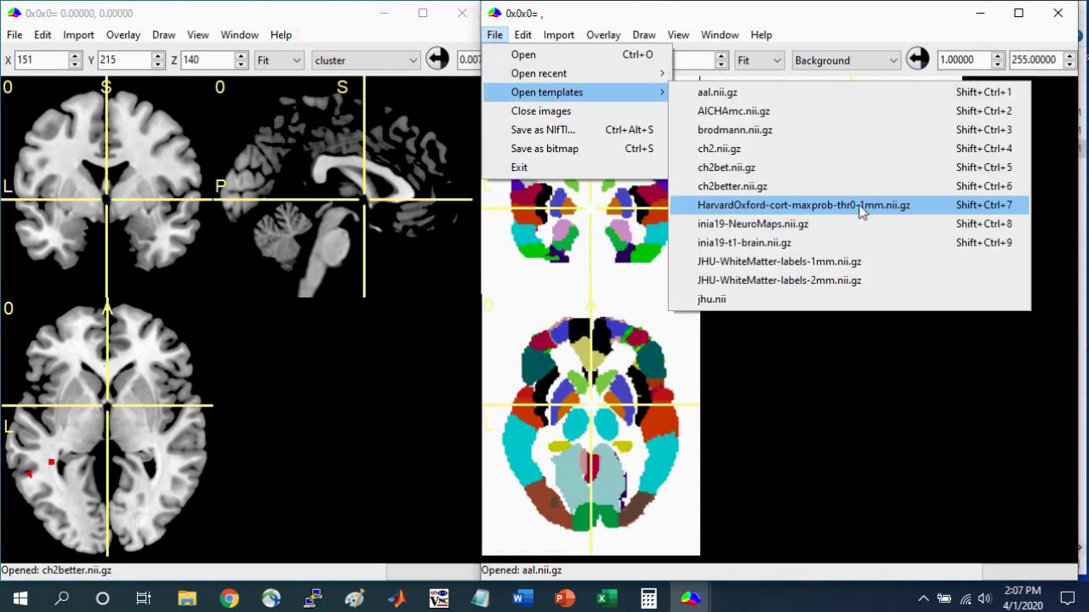
click(781, 209)
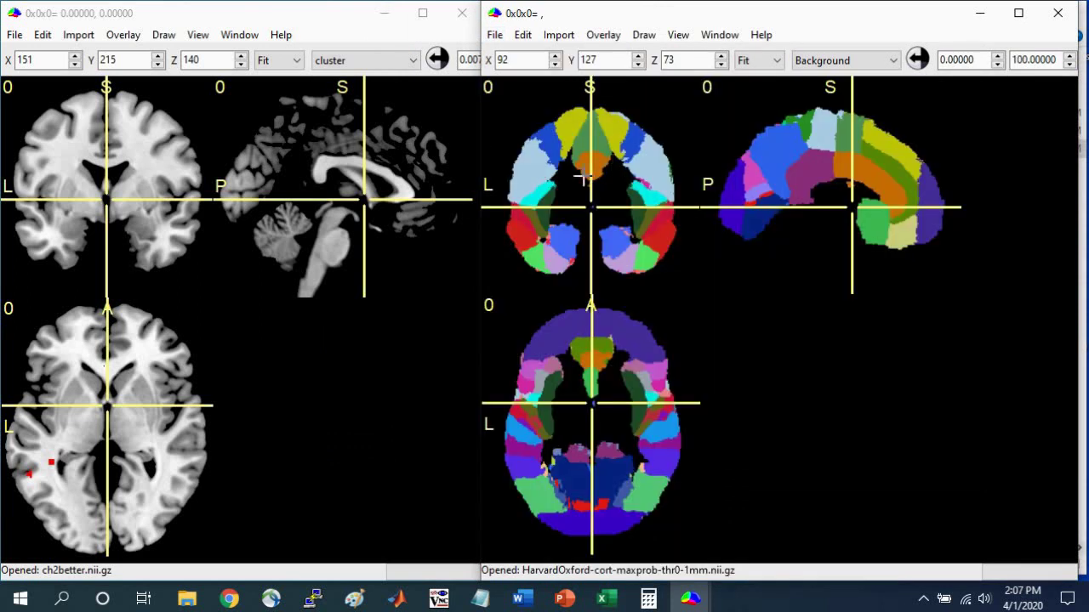
click(495, 34)
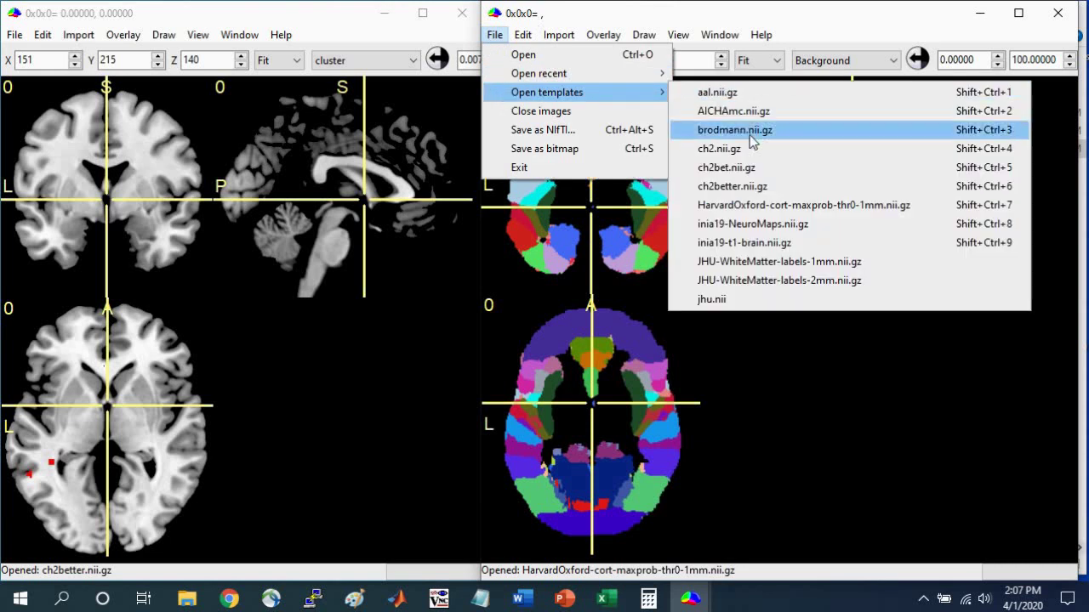
click(735, 131)
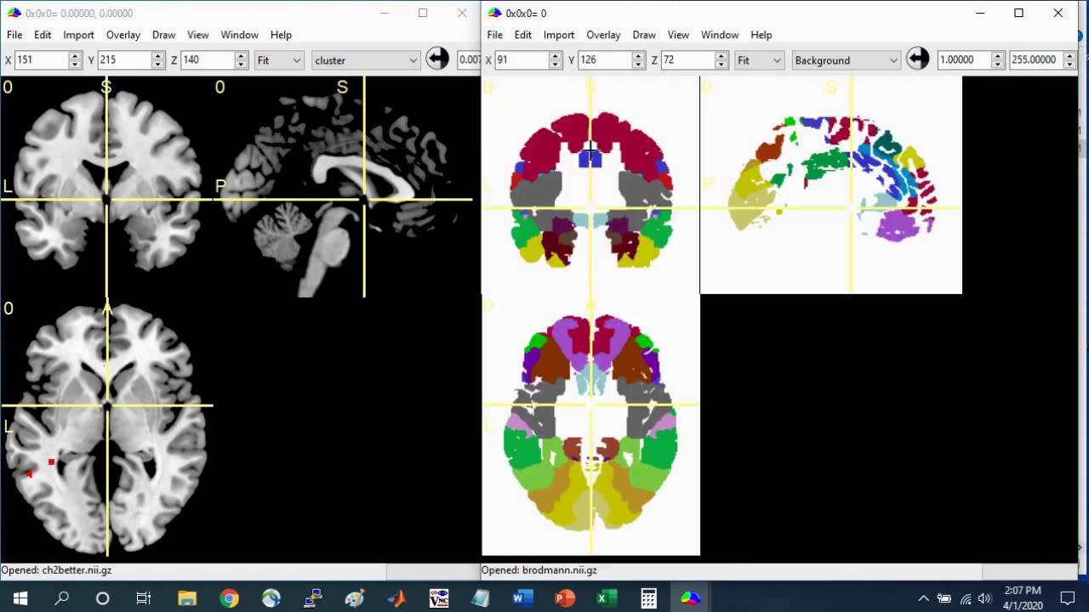
click(497, 39)
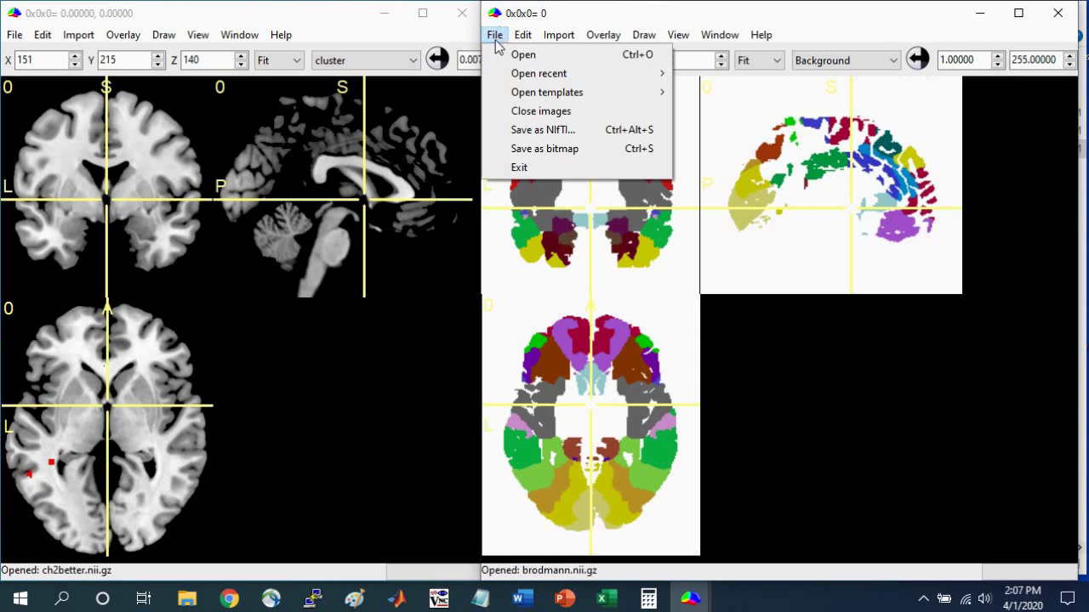
mouse_move(538, 73)
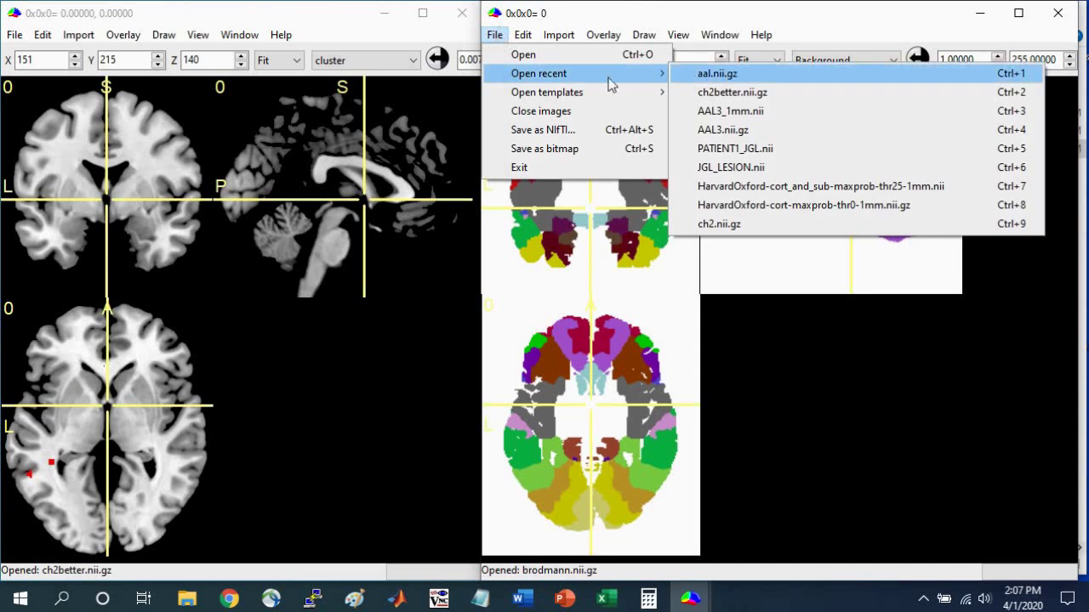
Load aal.nii.gz in the atlas viewer and place the crosshair on the red cluster
click(717, 95)
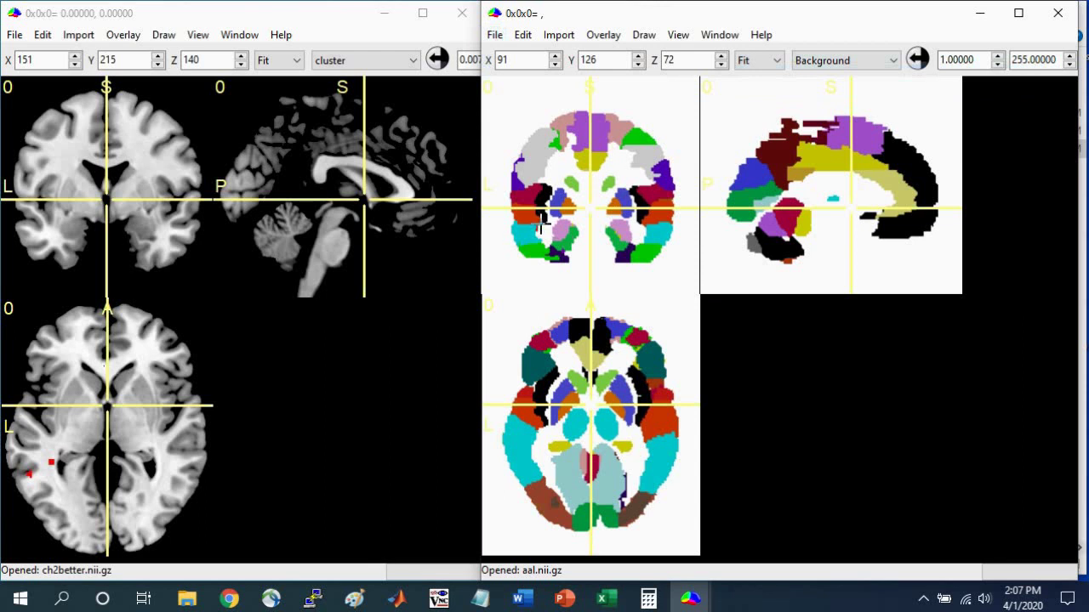
click(49, 236)
click(284, 236)
click(289, 213)
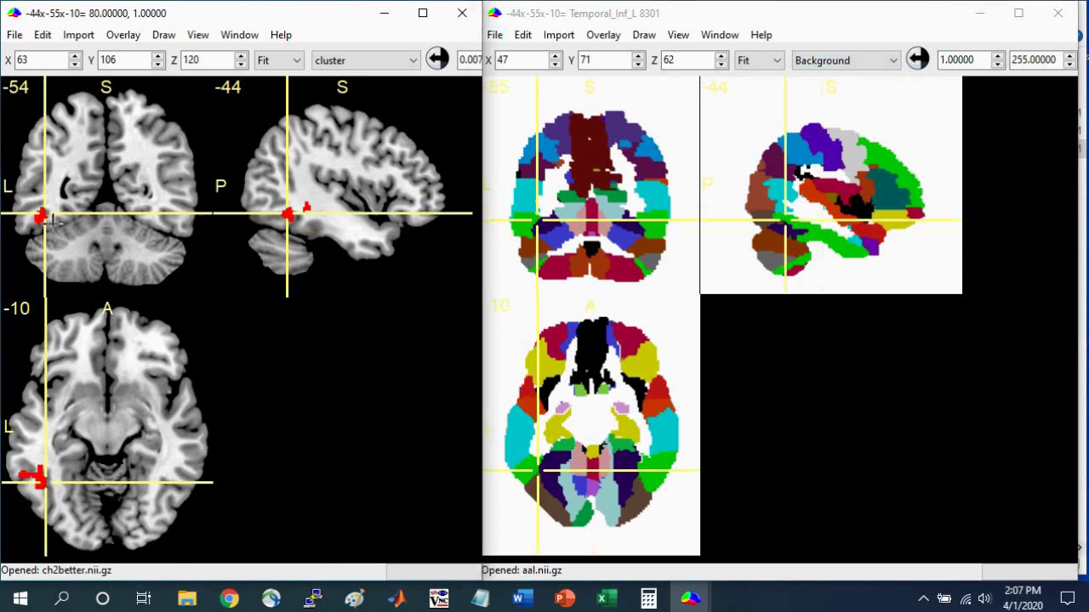
click(38, 474)
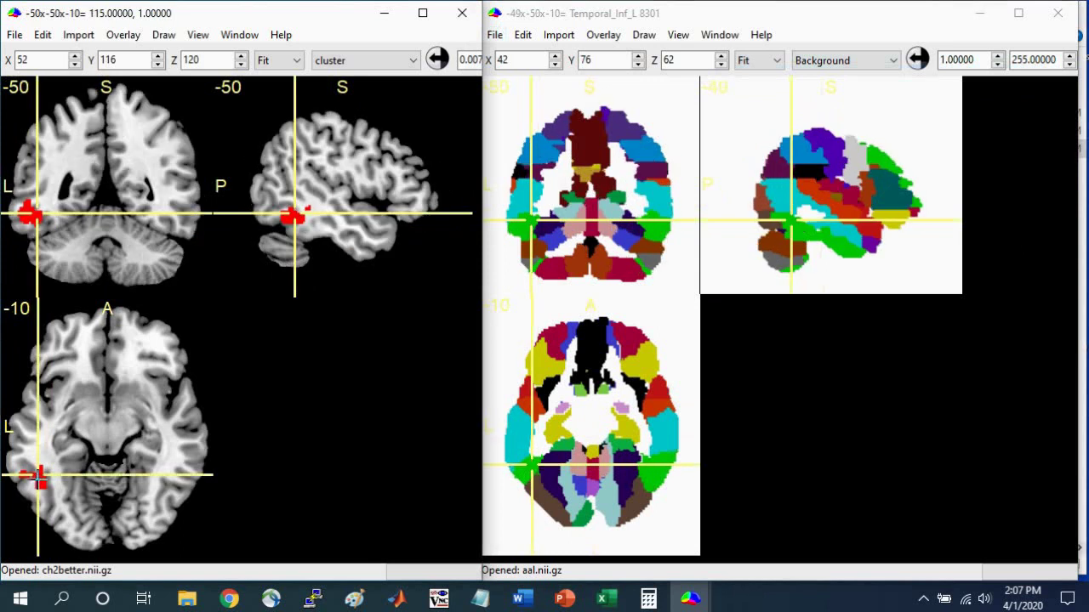
click(29, 213)
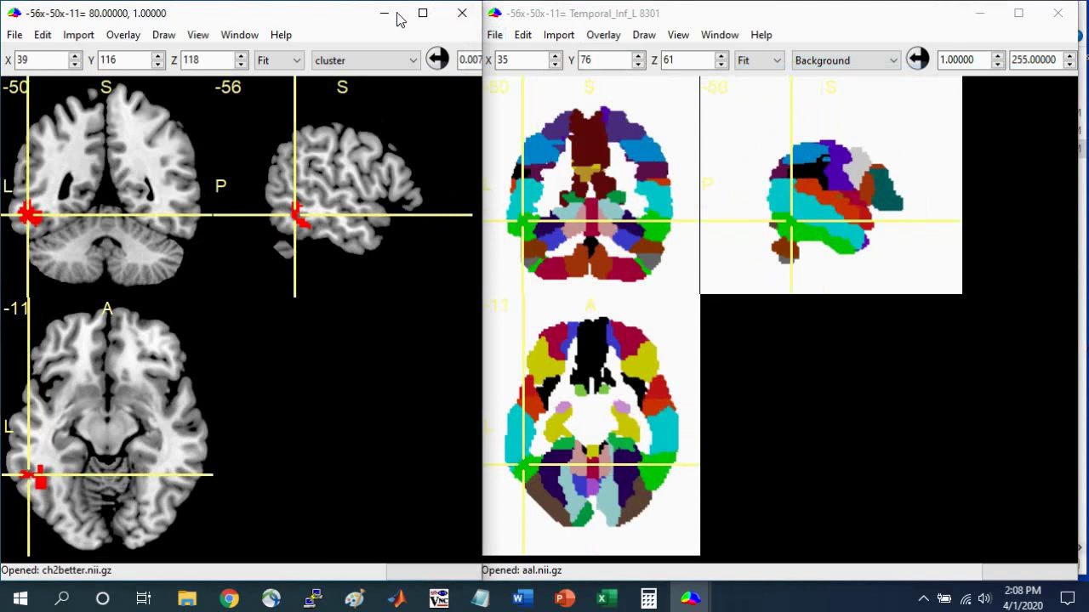
Check View > Yoke in both windows so they stay linked
click(678, 35)
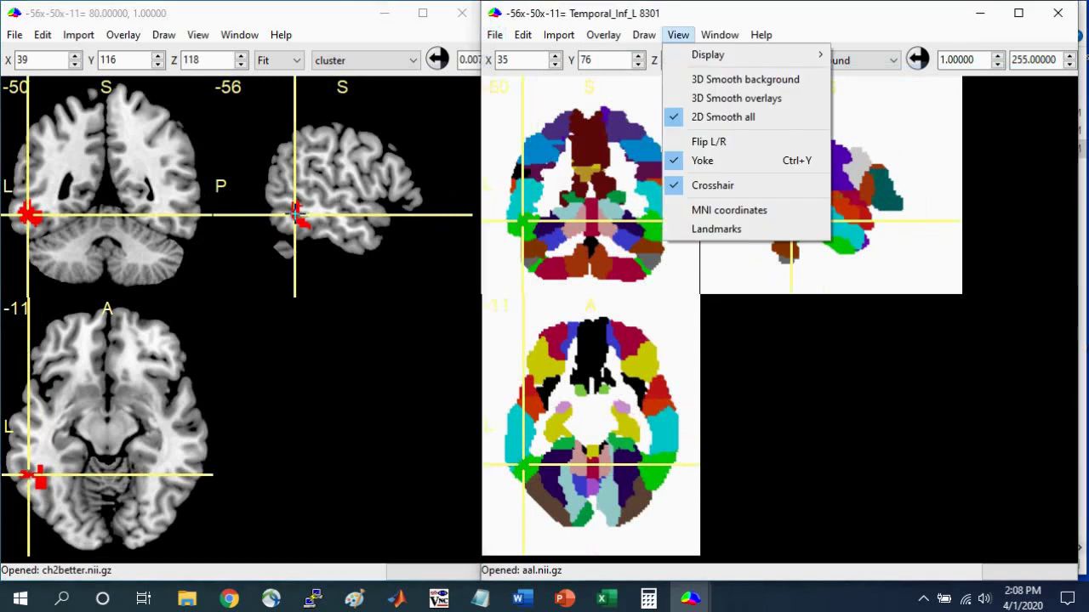
click(296, 211)
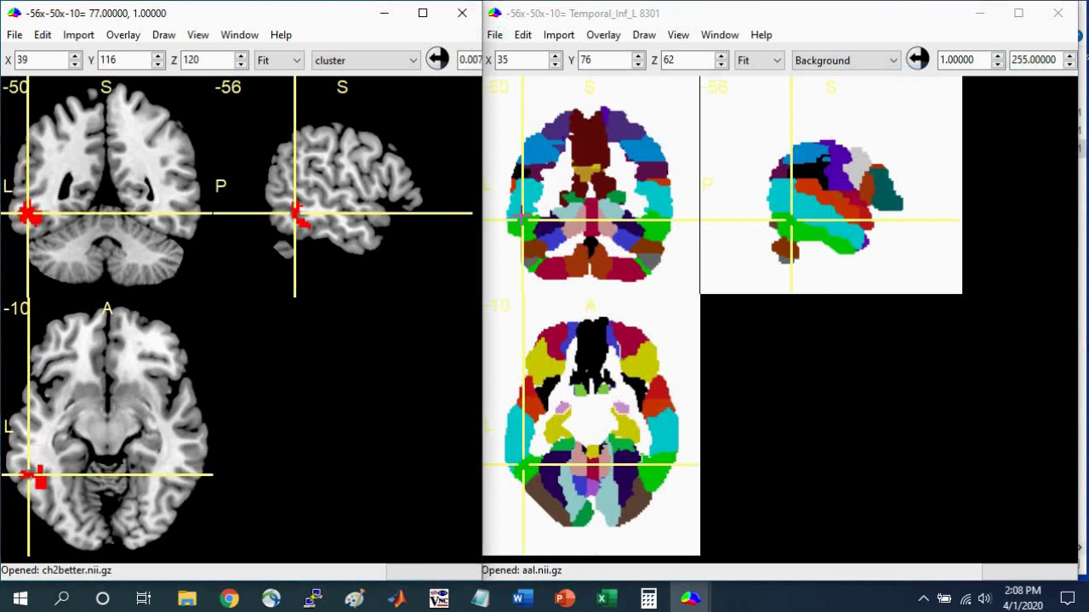
click(674, 35)
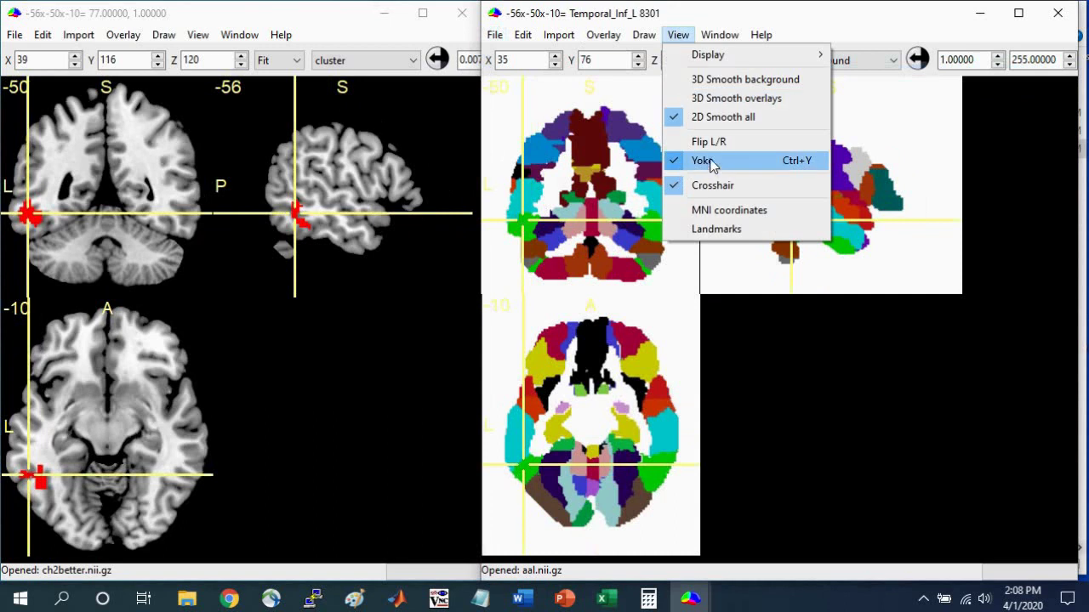
click(255, 30)
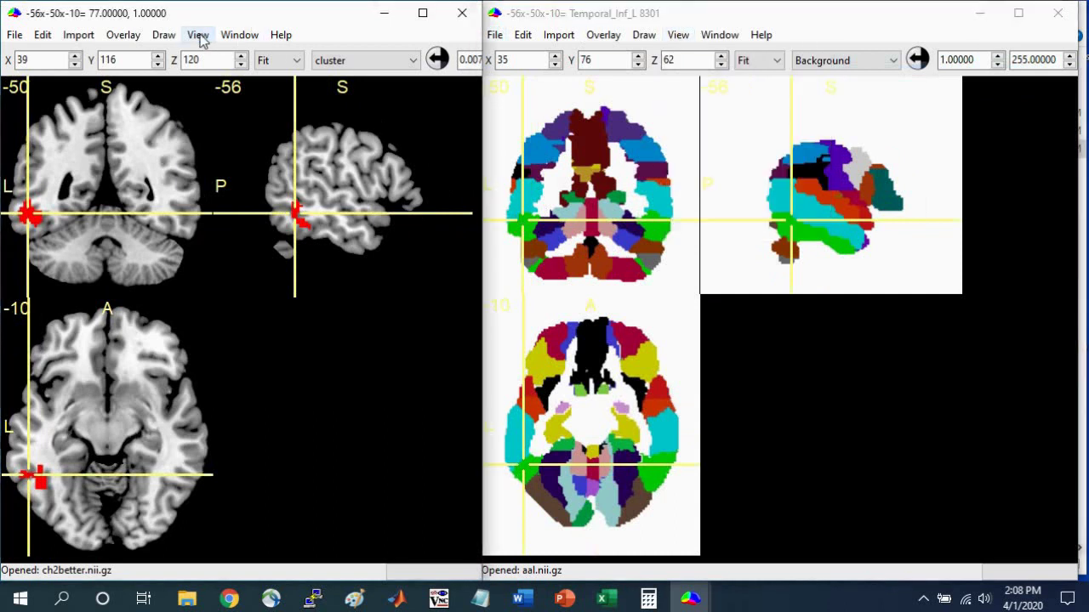
click(198, 35)
click(250, 13)
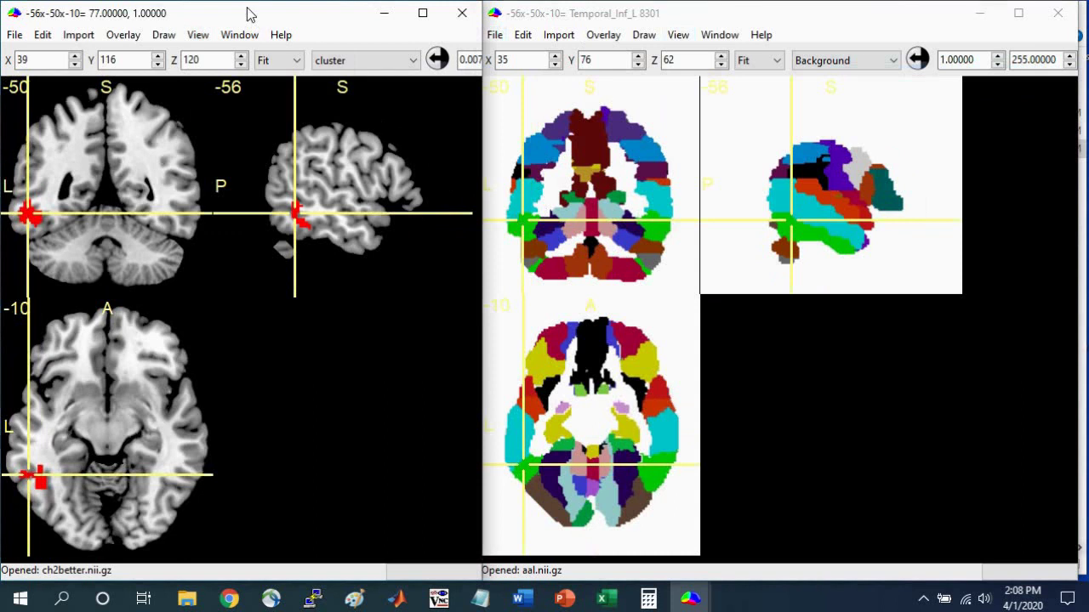
mouse_move(690, 598)
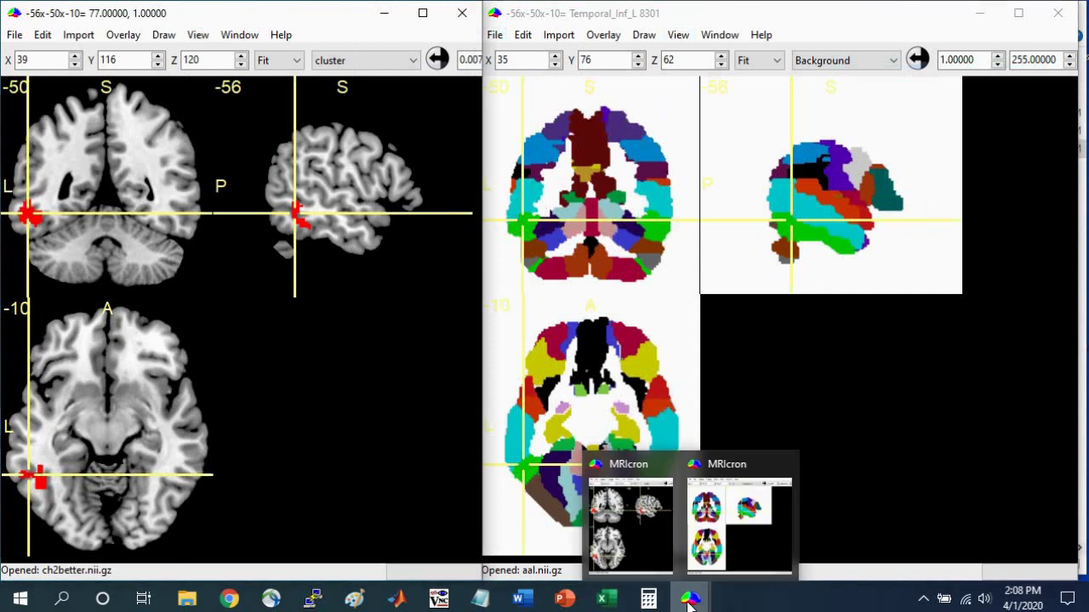
Launch a third MRIcron window and load HarvardOxford-cort-maxprob-thr0-1mm
right_click(689, 602)
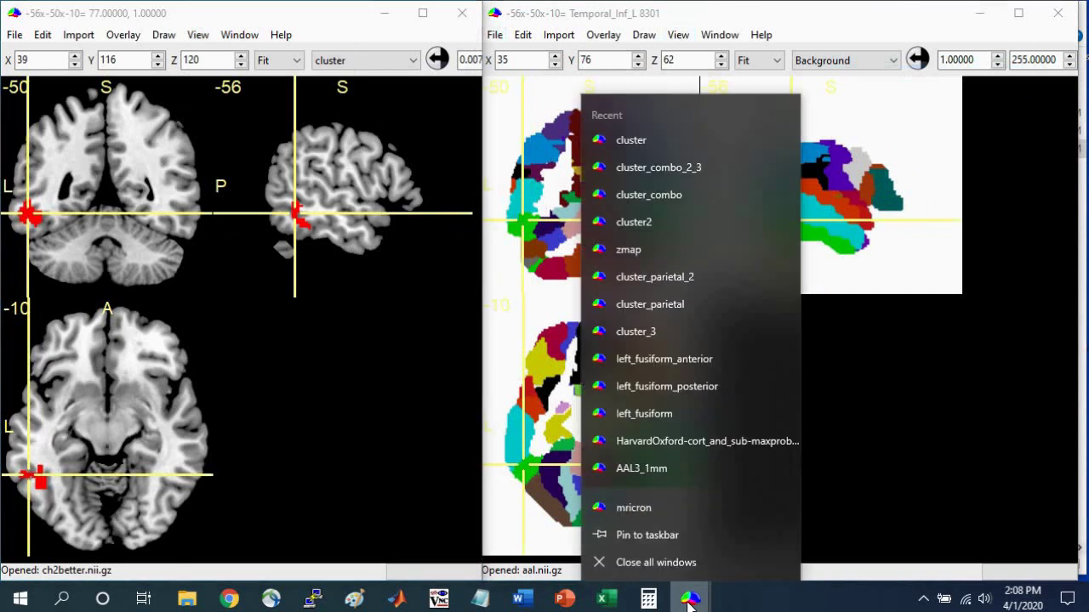
click(685, 514)
drag(479, 102, 504, 49)
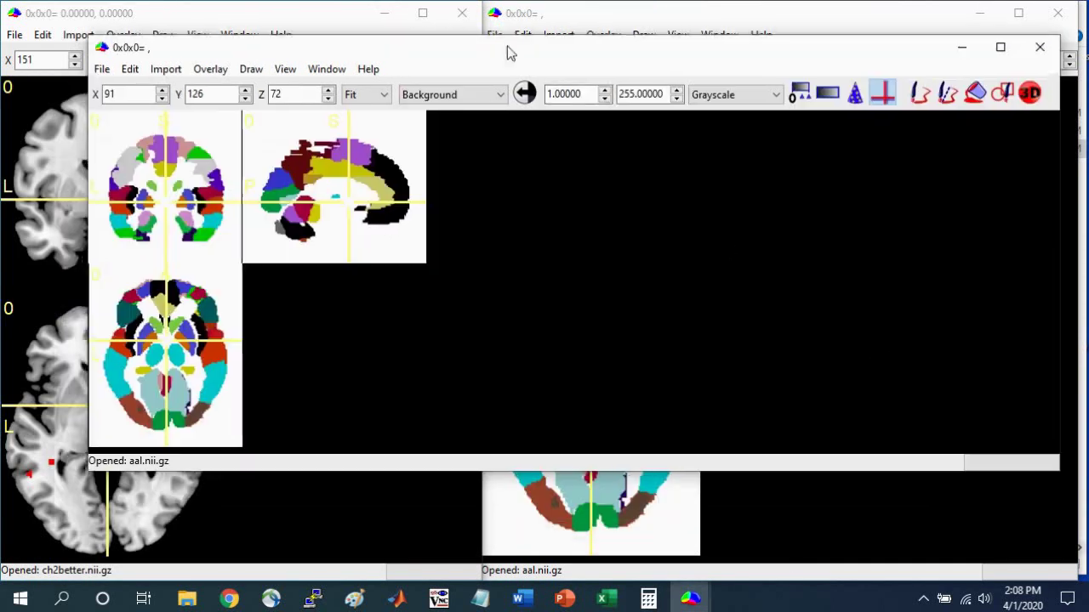
mouse_move(1055, 467)
mouse_down()
mouse_move(637, 539)
mouse_move(502, 549)
mouse_move(526, 566)
mouse_up()
click(98, 67)
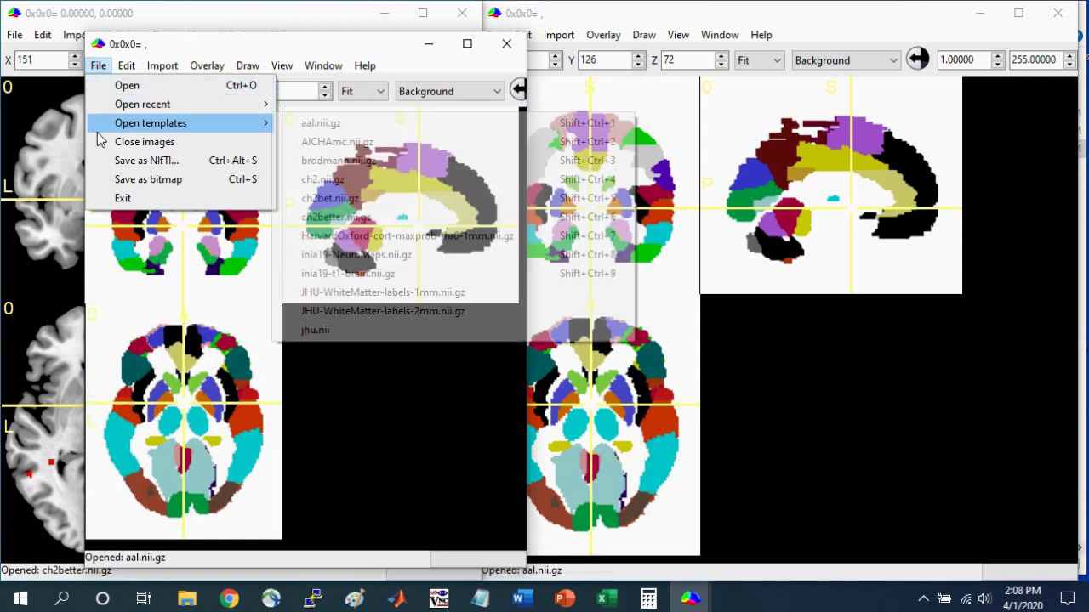
mouse_move(150, 123)
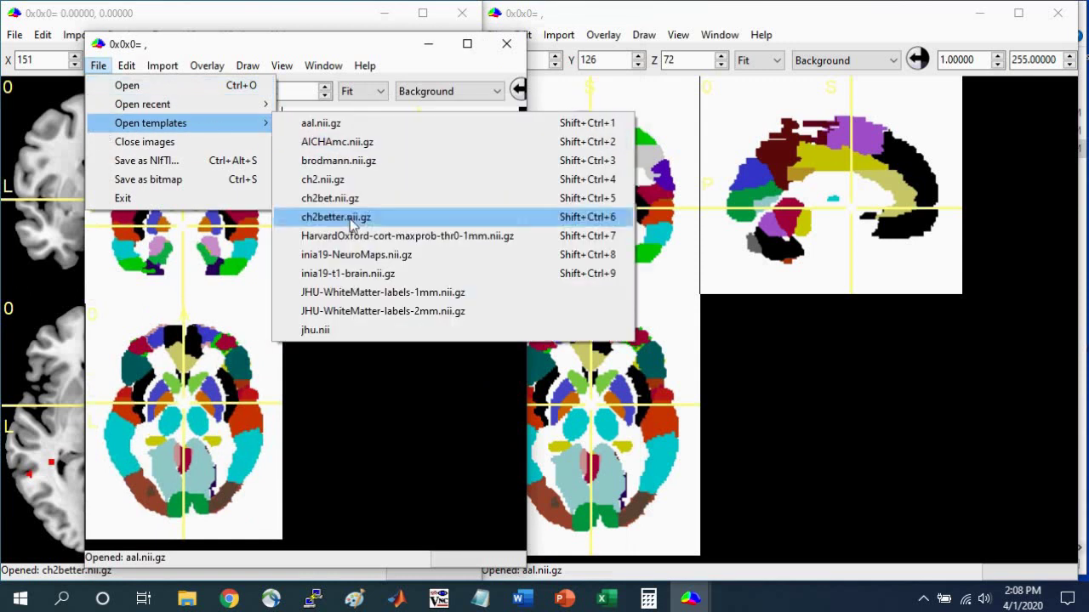
click(344, 243)
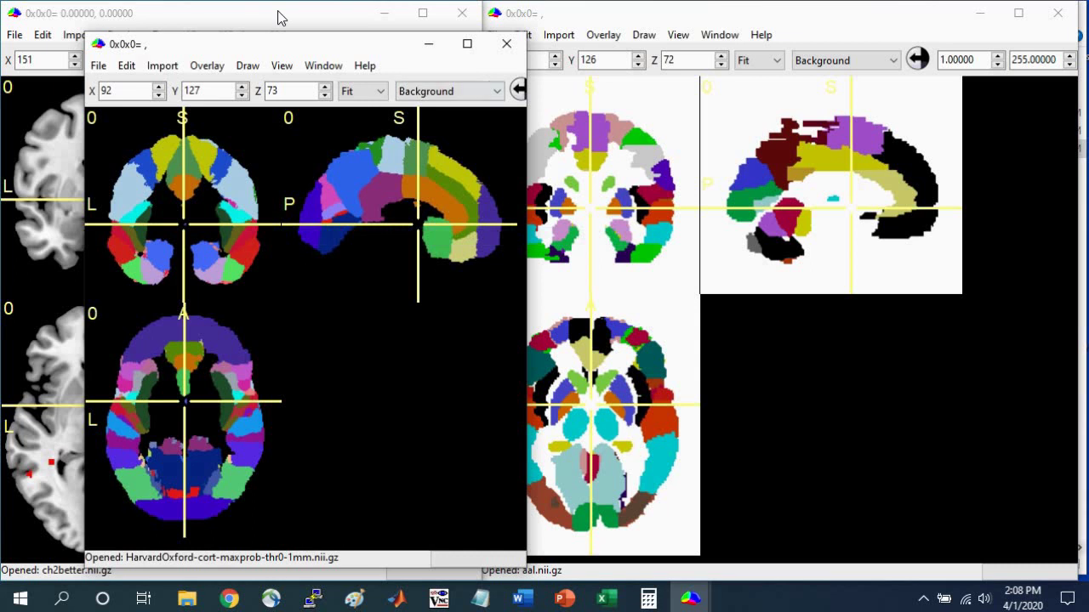
Place the Harvard-Oxford window on the right and probe the cluster's label
drag(272, 56, 909, 36)
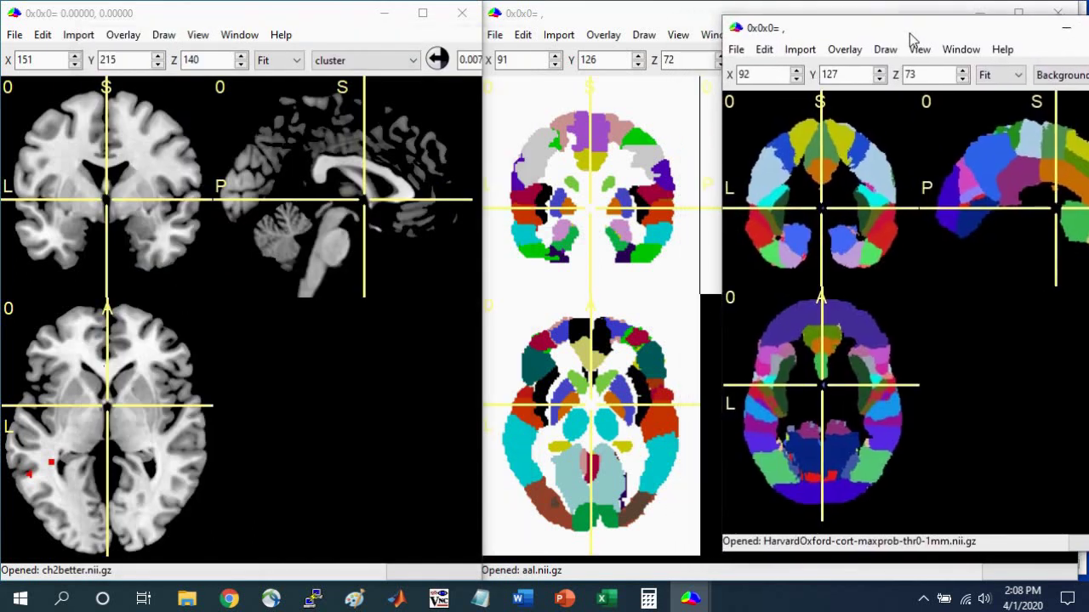
click(47, 236)
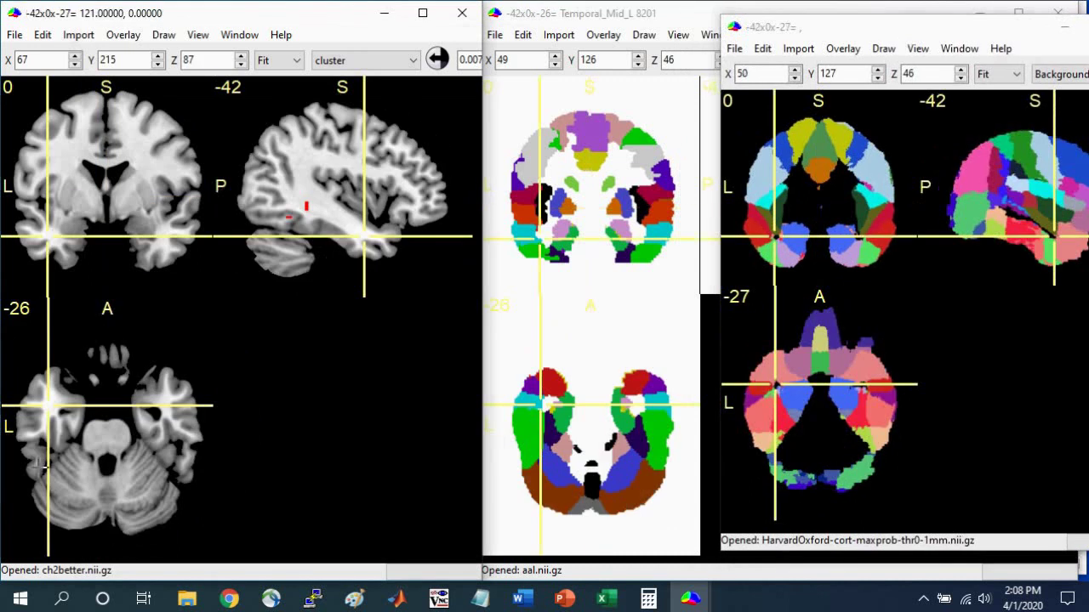
click(36, 236)
click(25, 221)
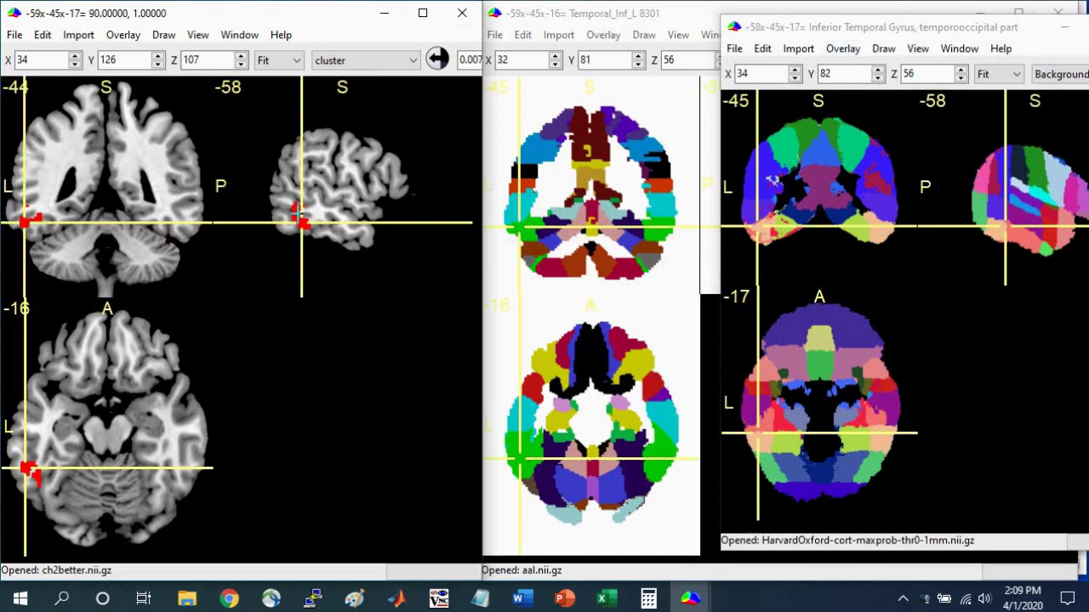
click(296, 209)
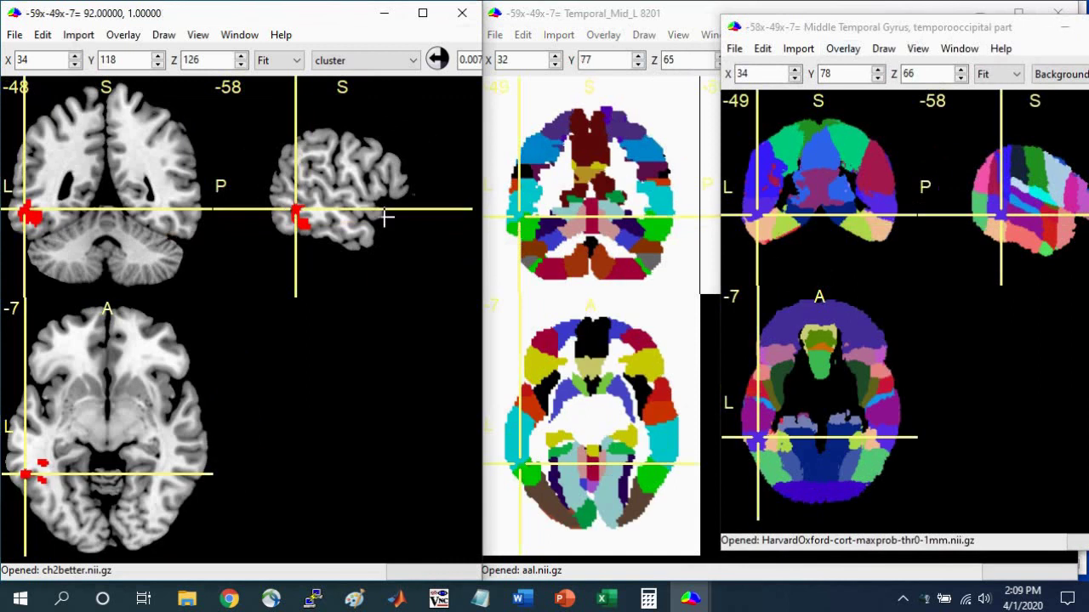
drag(293, 216, 295, 211)
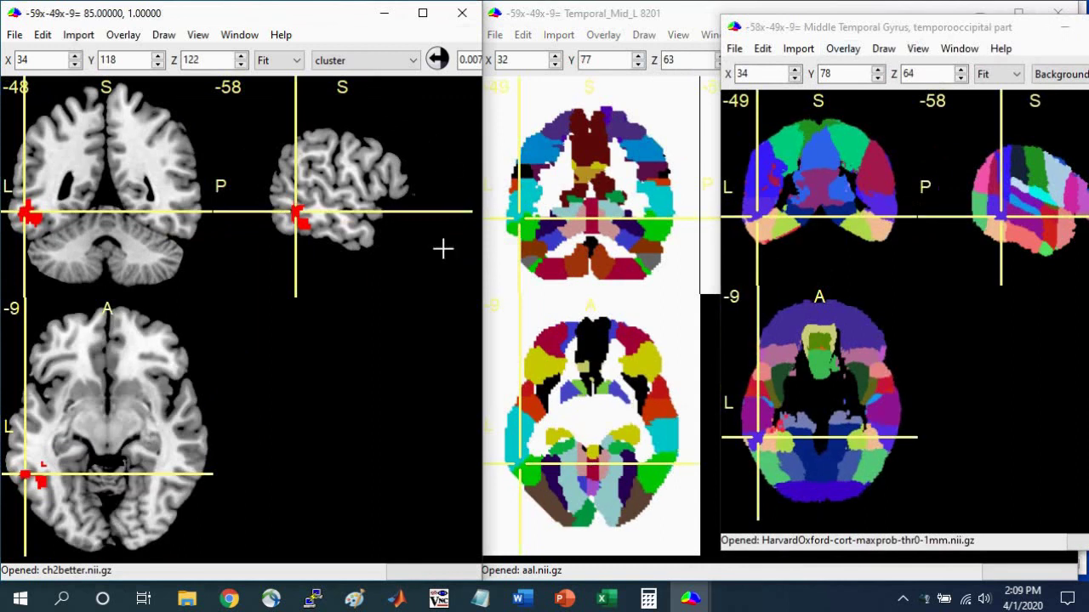
drag(573, 14, 128, 14)
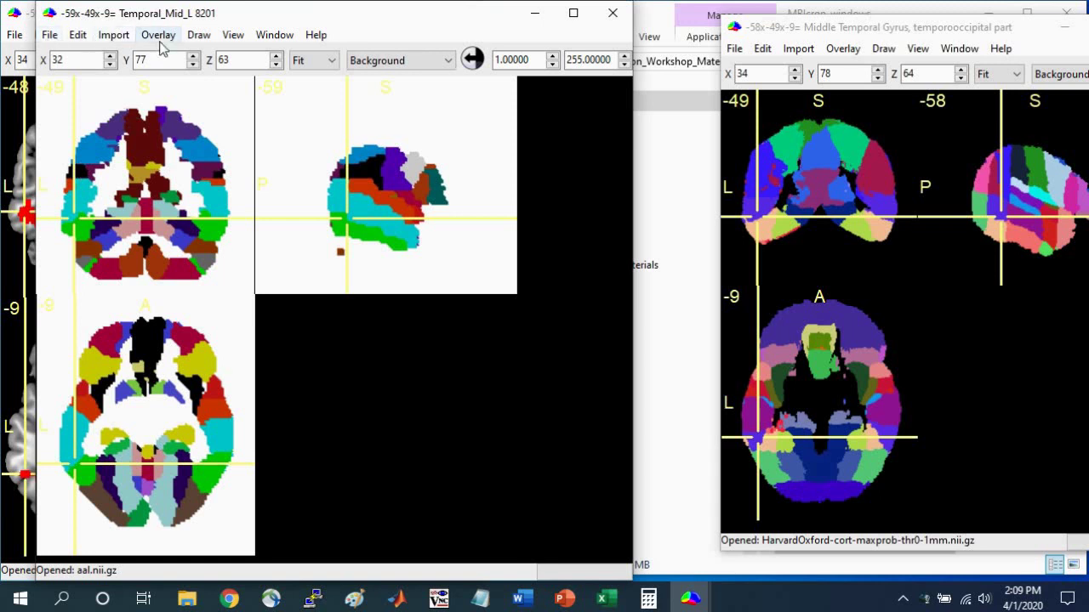
Add the cluster image as an overlay on the AAL atlas
click(159, 38)
click(173, 54)
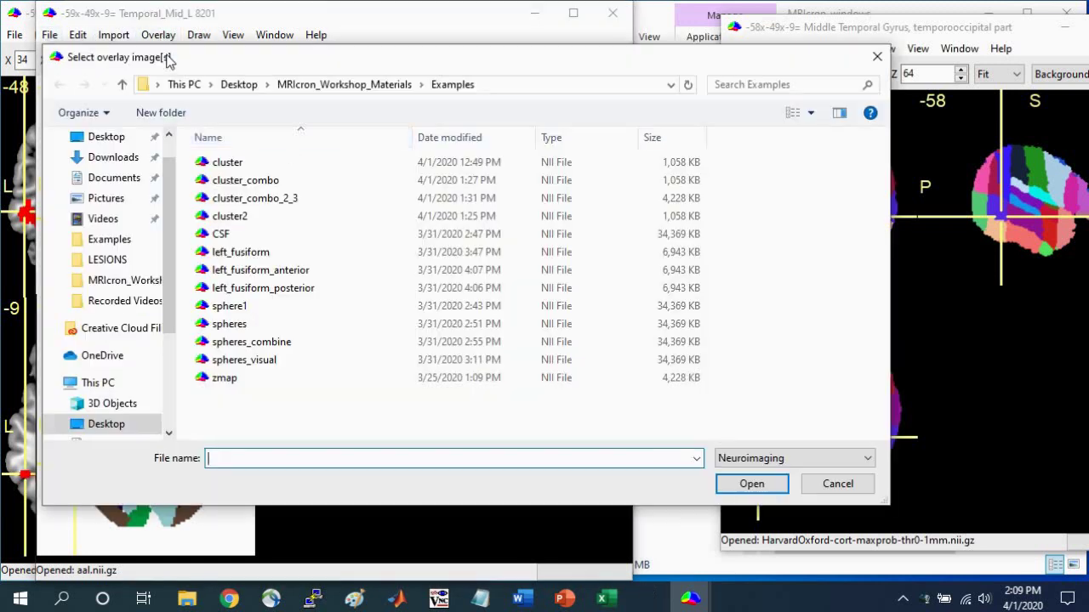
click(228, 162)
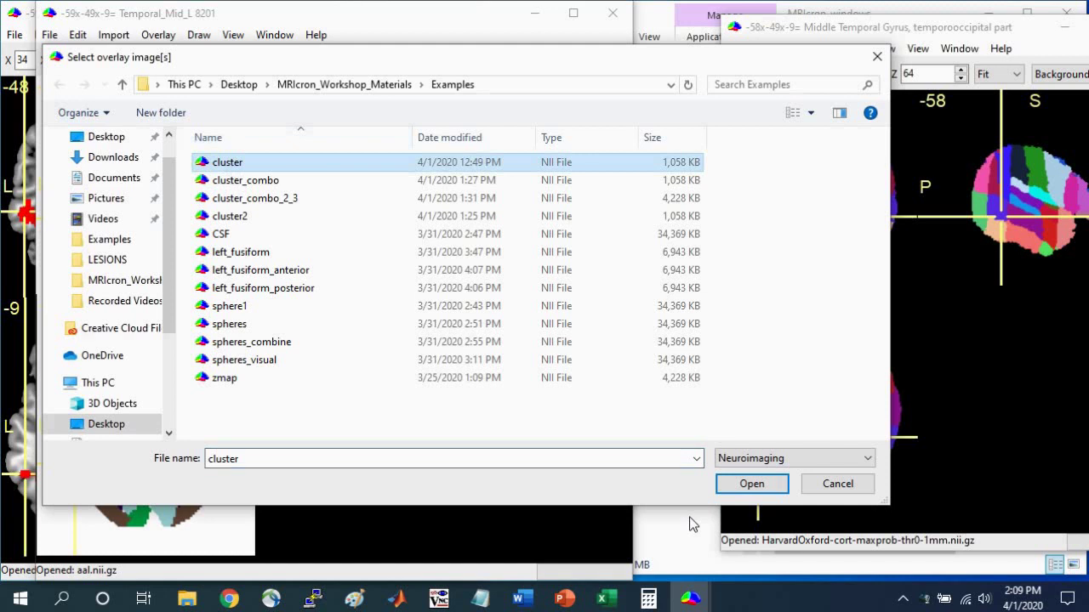
click(740, 486)
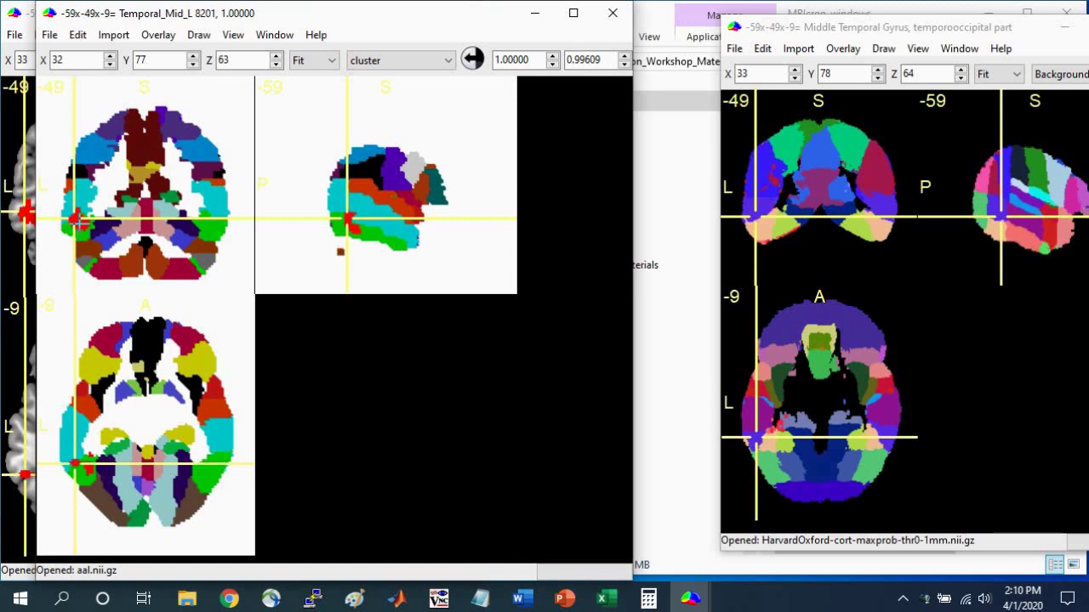
Set overlay transparency to 50% and probe the cluster's inferior temporal labels
click(158, 35)
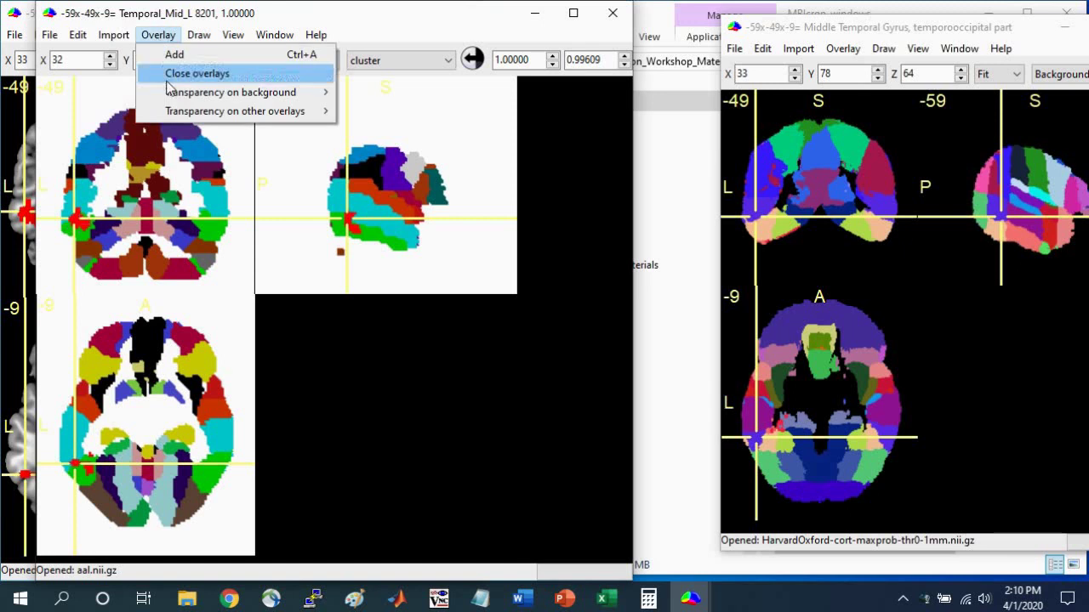
mouse_move(230, 92)
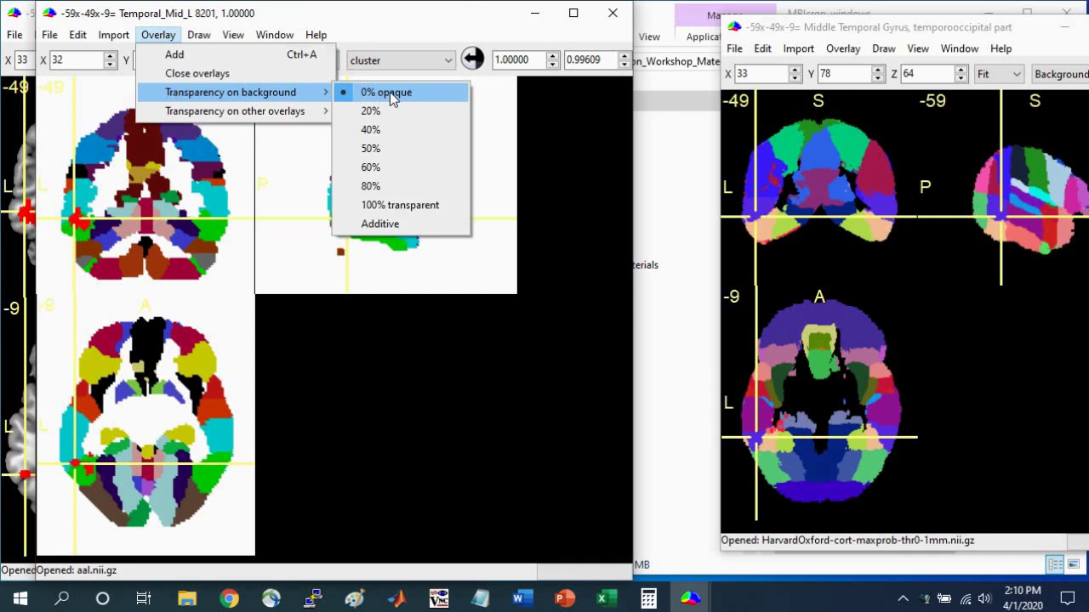
click(380, 149)
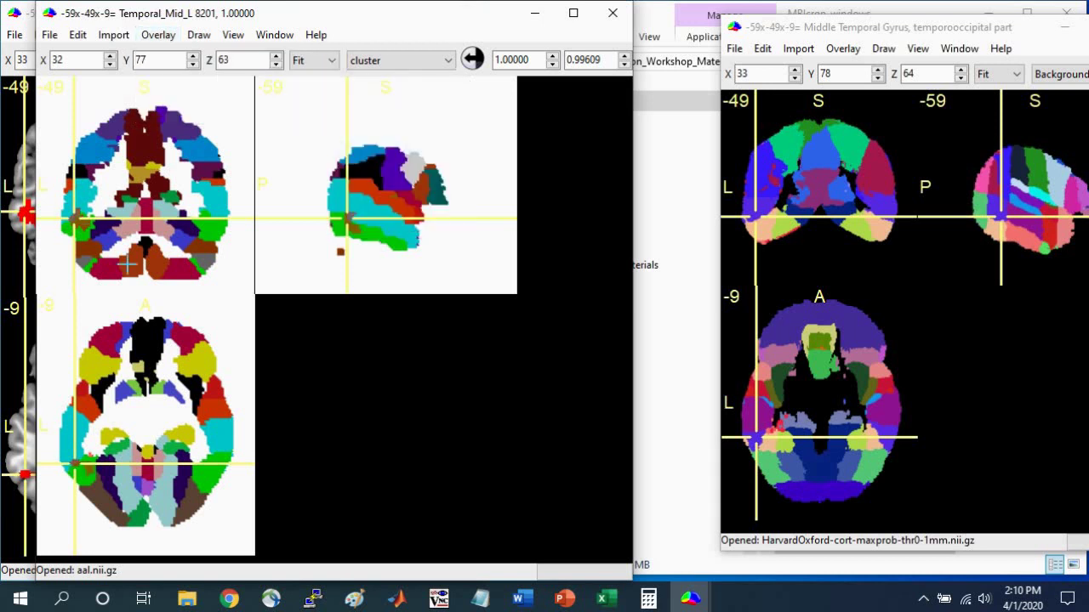
click(77, 216)
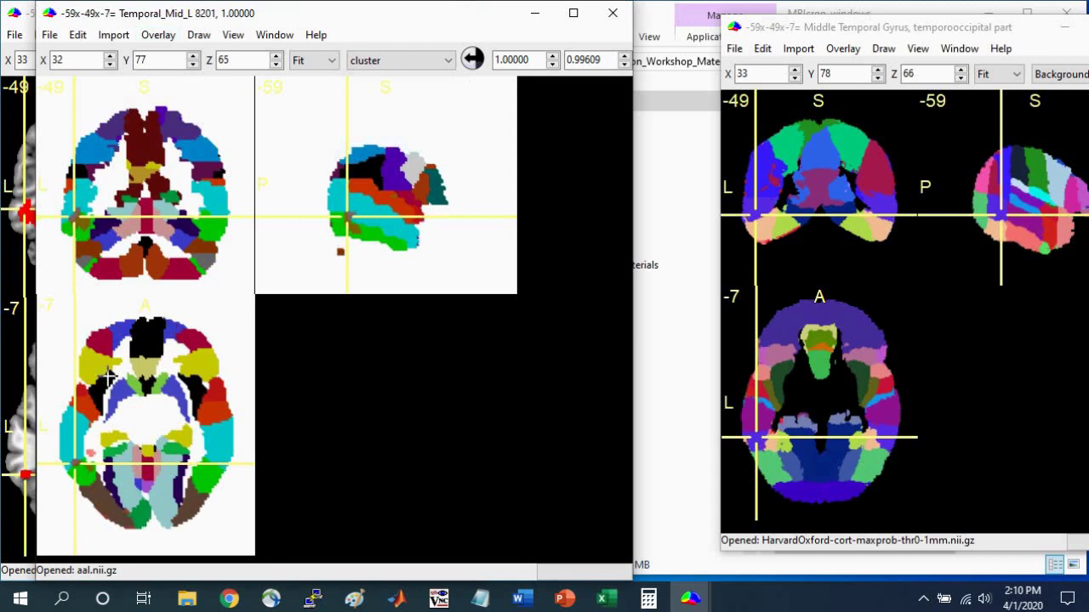
drag(349, 217, 350, 216)
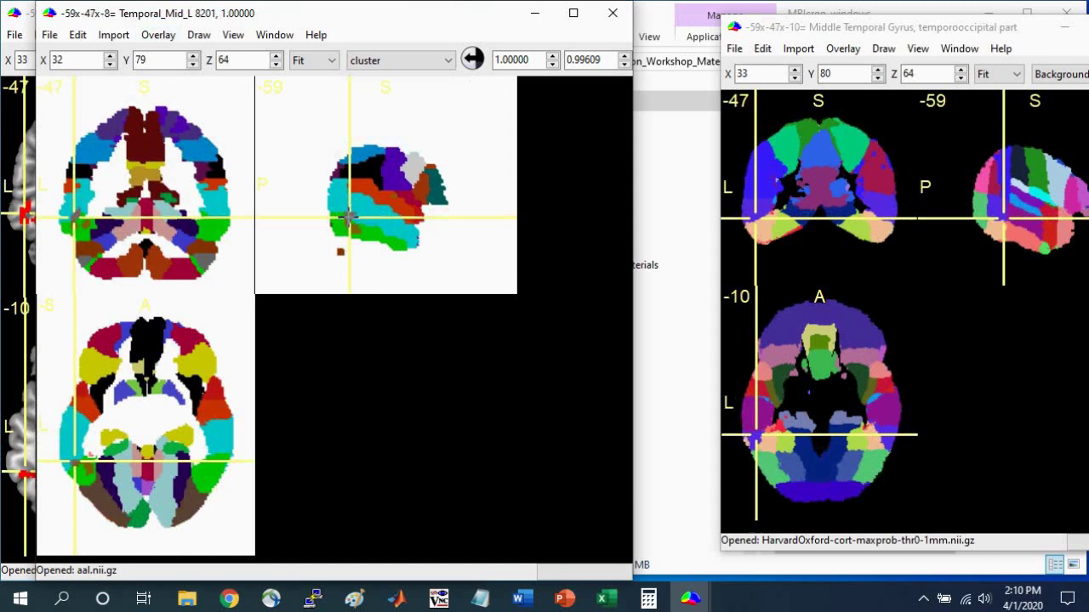
drag(349, 216, 349, 218)
drag(75, 218, 75, 213)
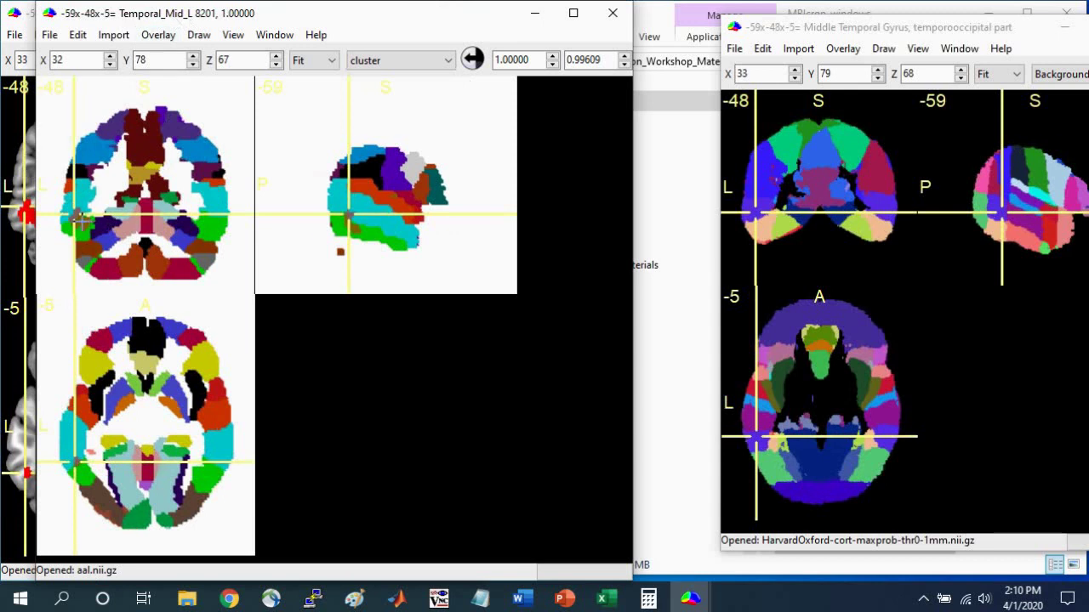
click(79, 220)
drag(79, 220, 83, 223)
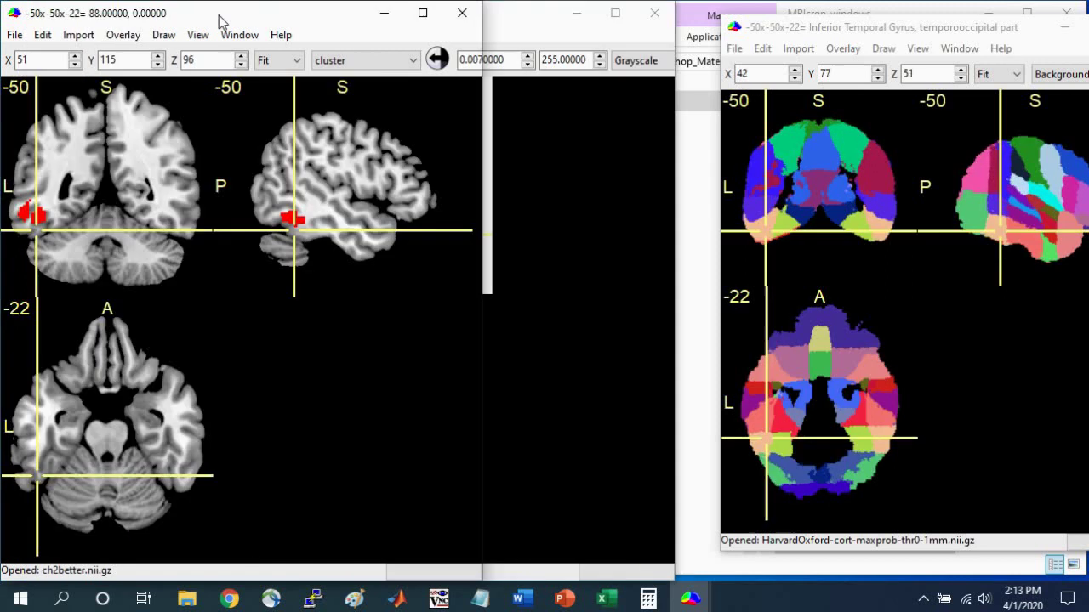
Close the ch2better window and open cluster as a Neuroimaging-type VOI
click(464, 13)
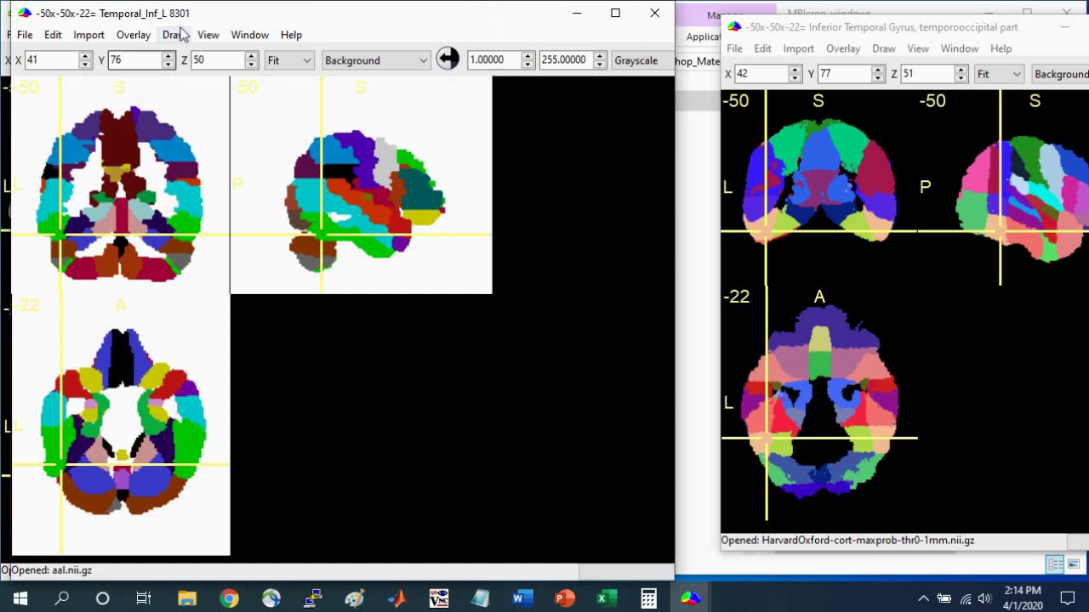
click(133, 35)
mouse_move(175, 34)
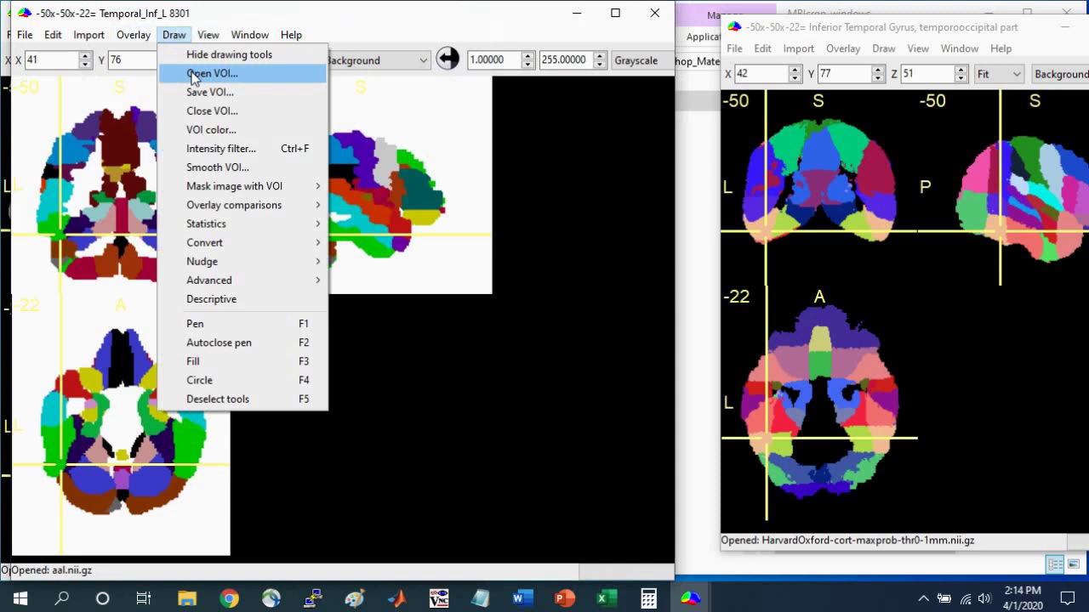
click(194, 75)
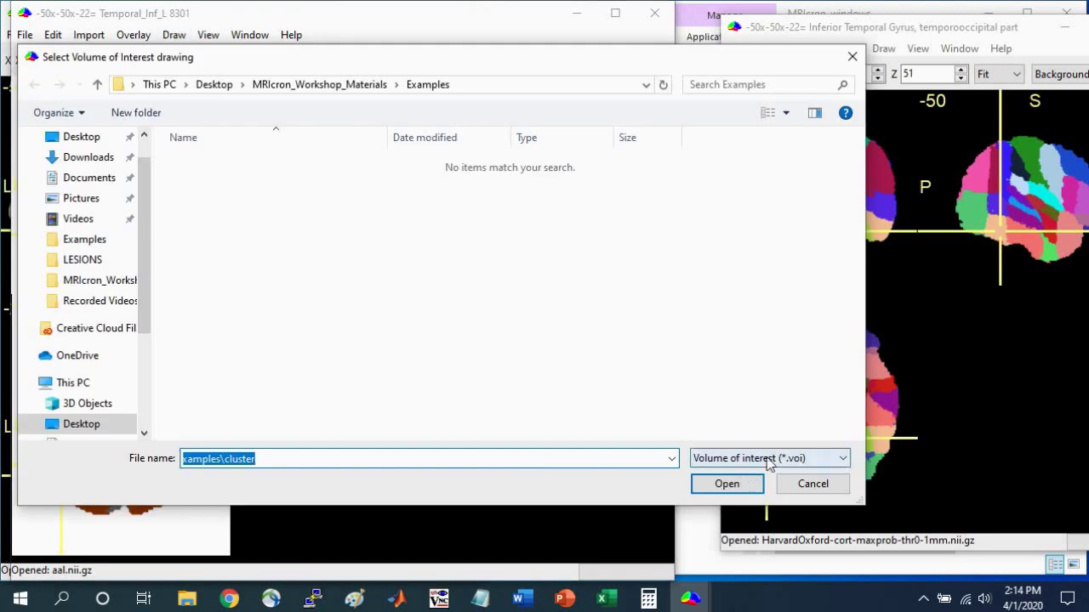
click(769, 459)
click(748, 501)
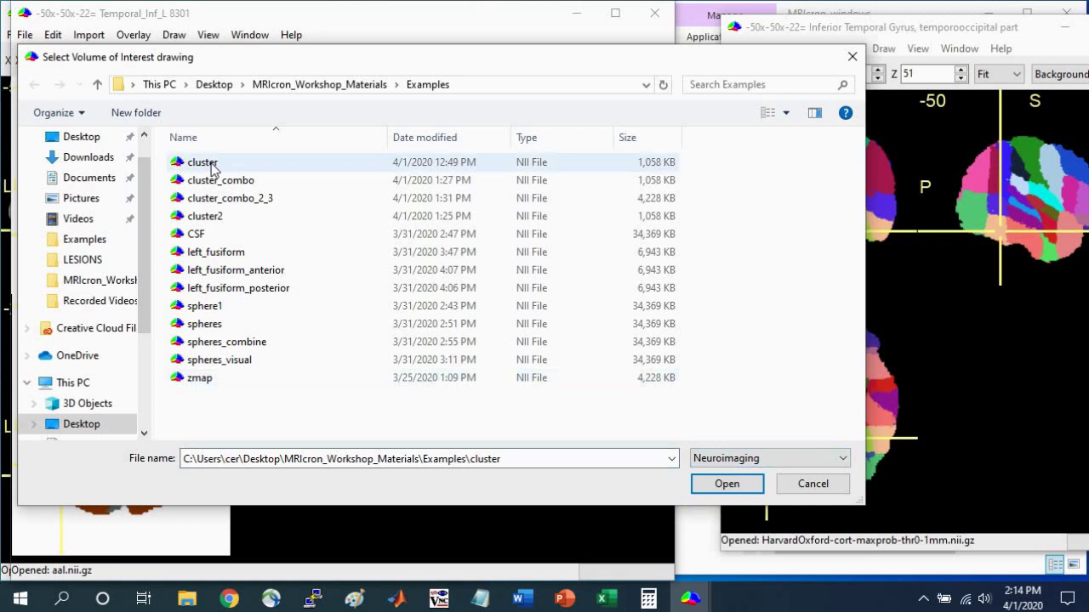
click(212, 167)
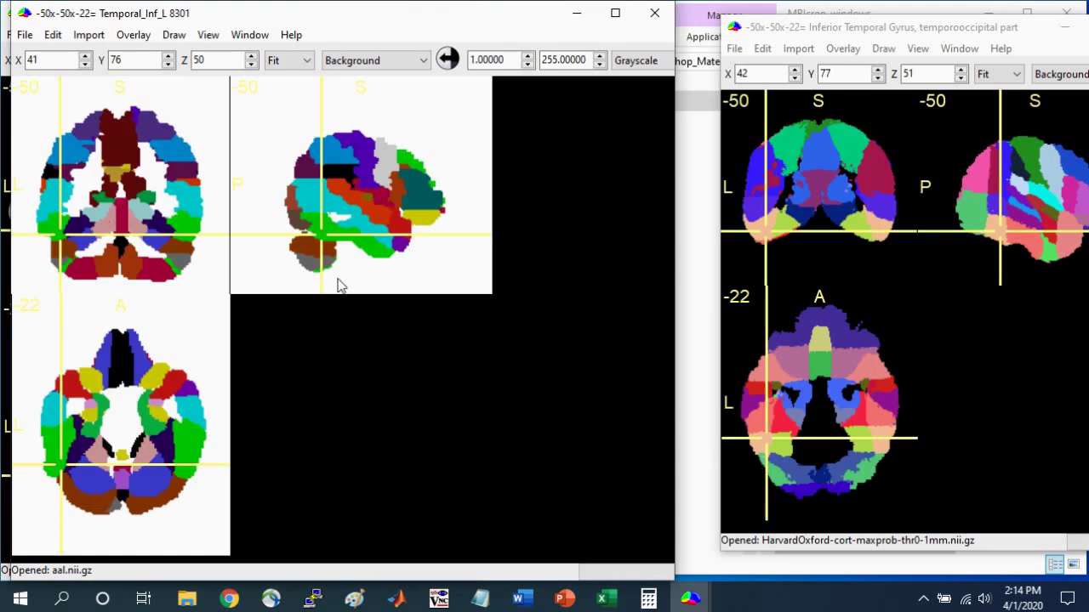
click(733, 485)
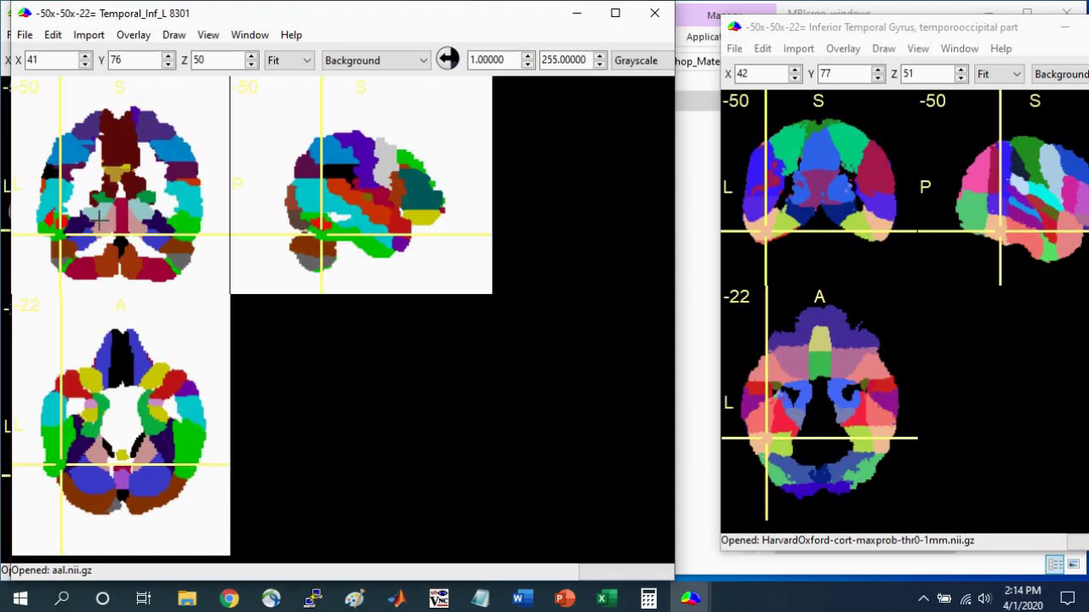
click(61, 223)
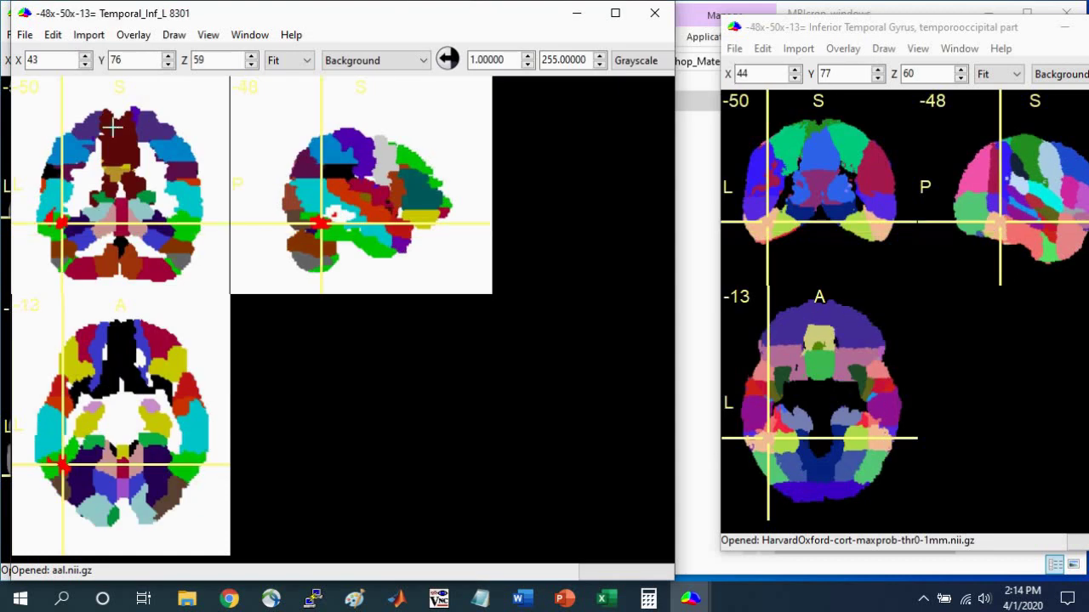
Set transparency to 0% and mask the atlas, preserving regions within the VOI
click(136, 35)
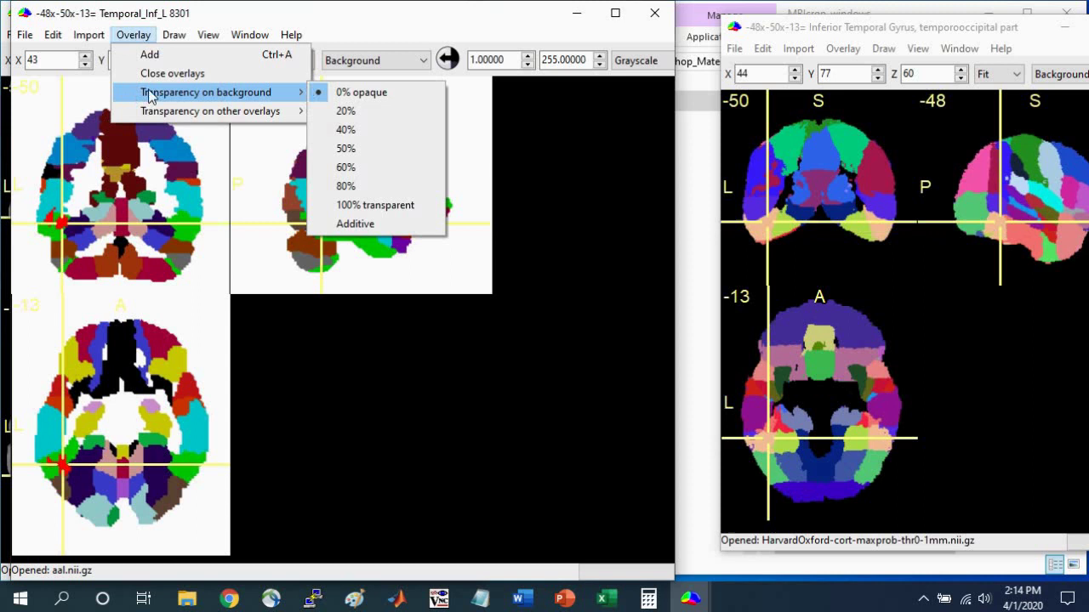
mouse_move(206, 92)
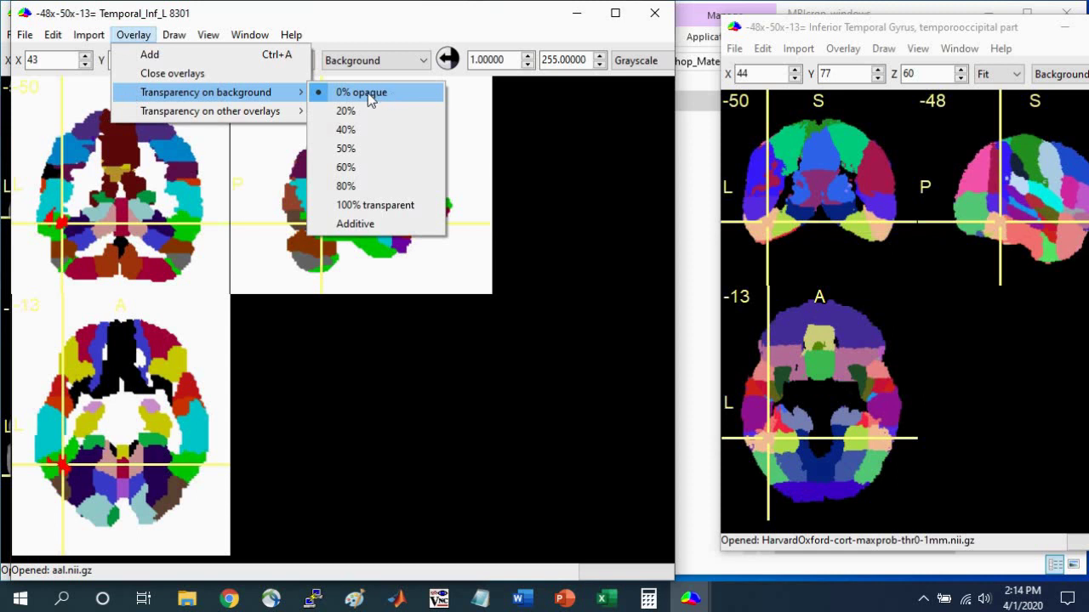
click(376, 97)
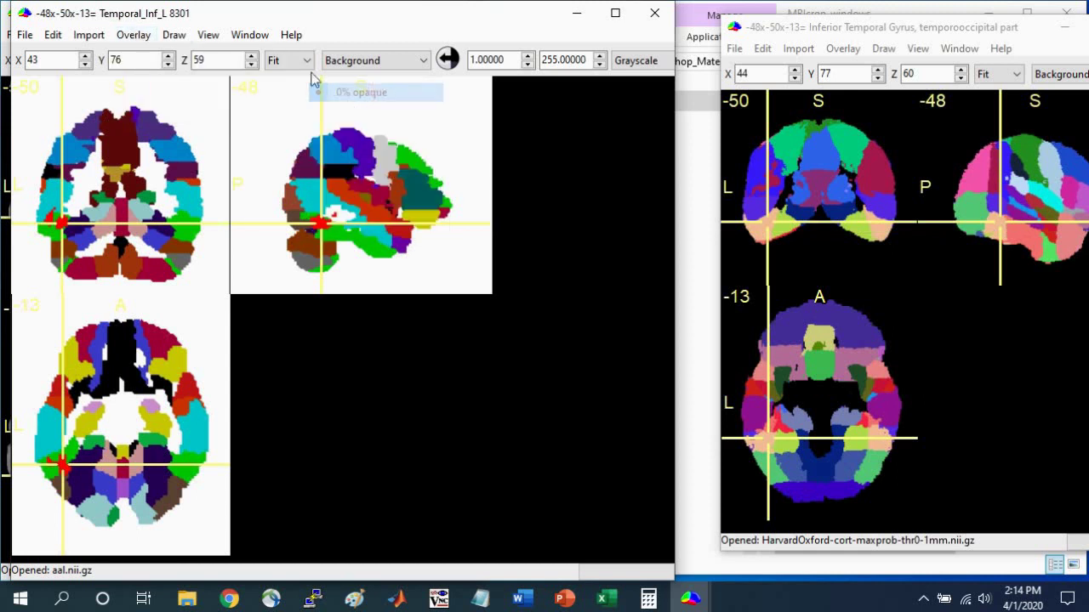
click(174, 38)
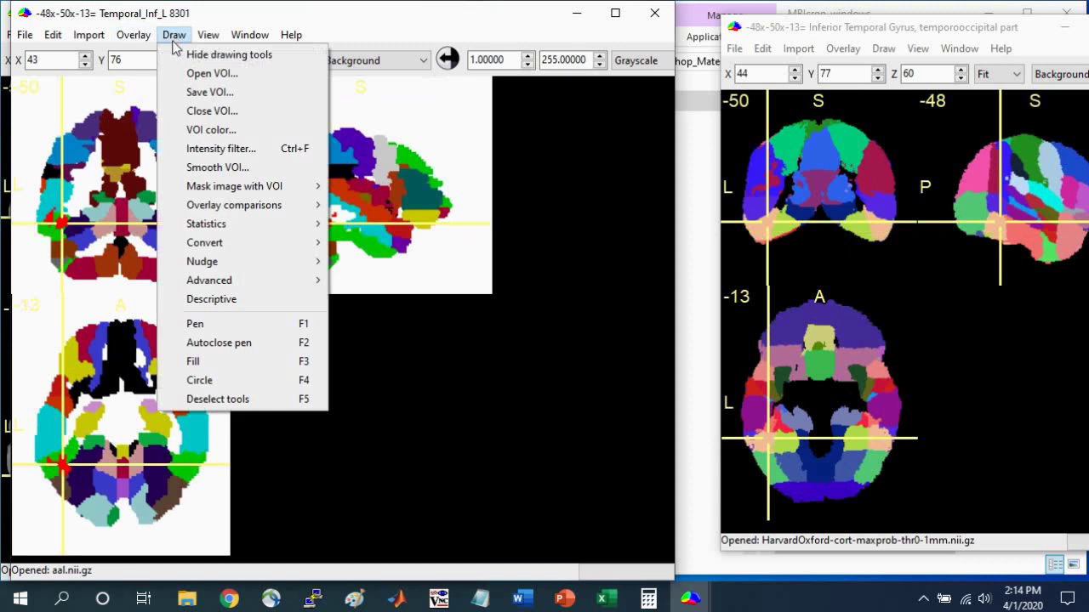
mouse_move(235, 186)
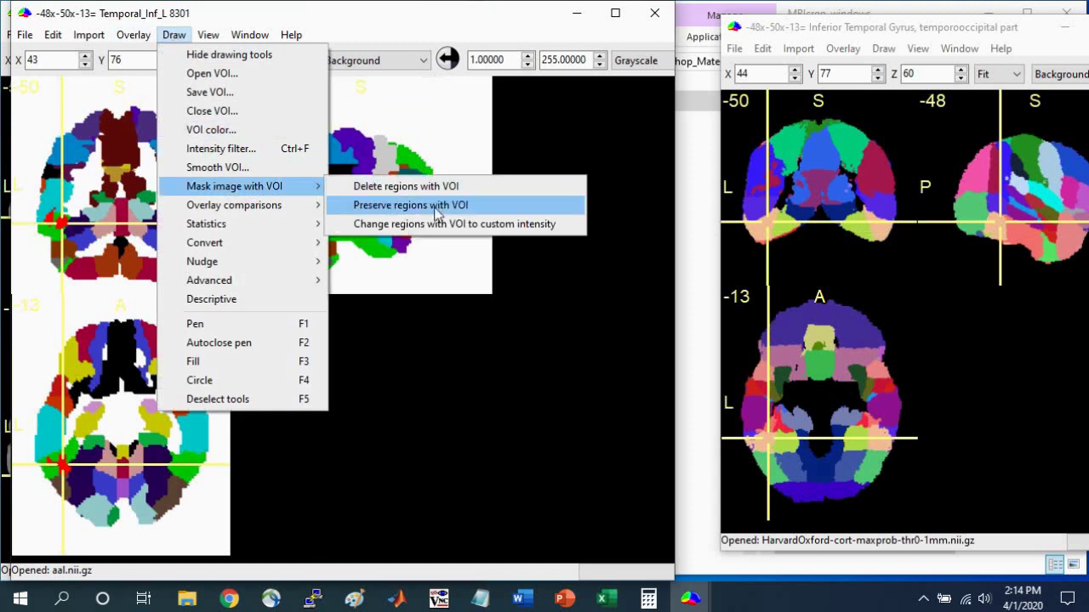
click(464, 209)
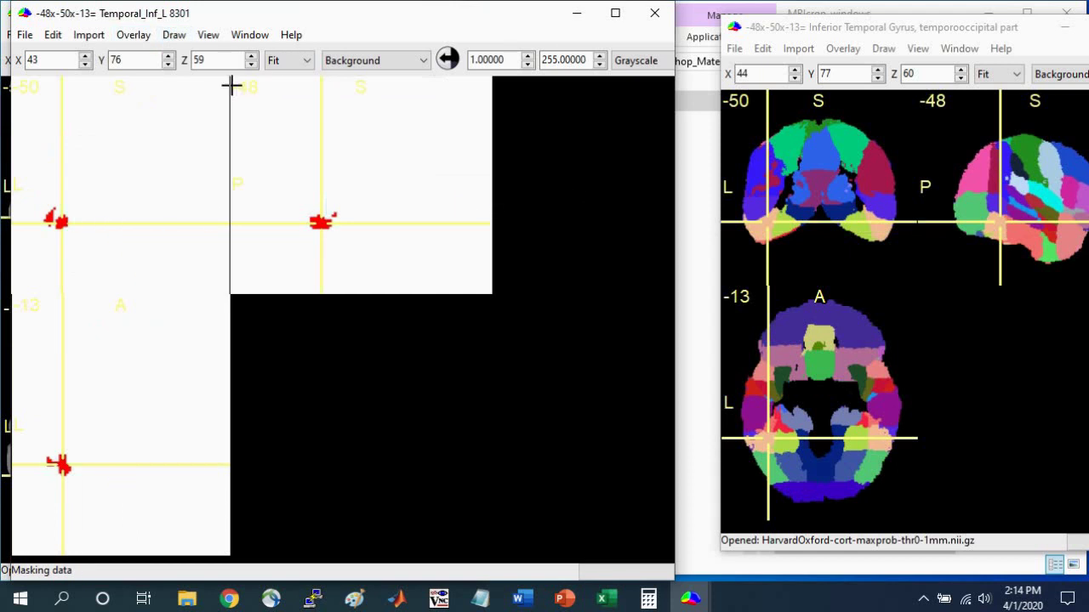
Close the cluster VOI drawing, leaving the masked atlas patches
click(174, 35)
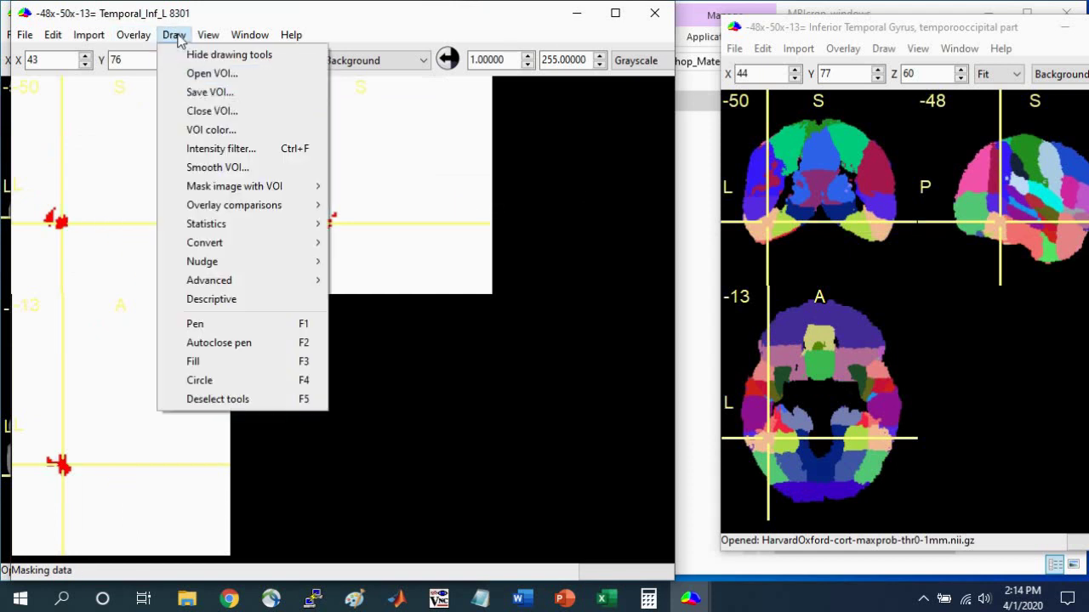
click(209, 110)
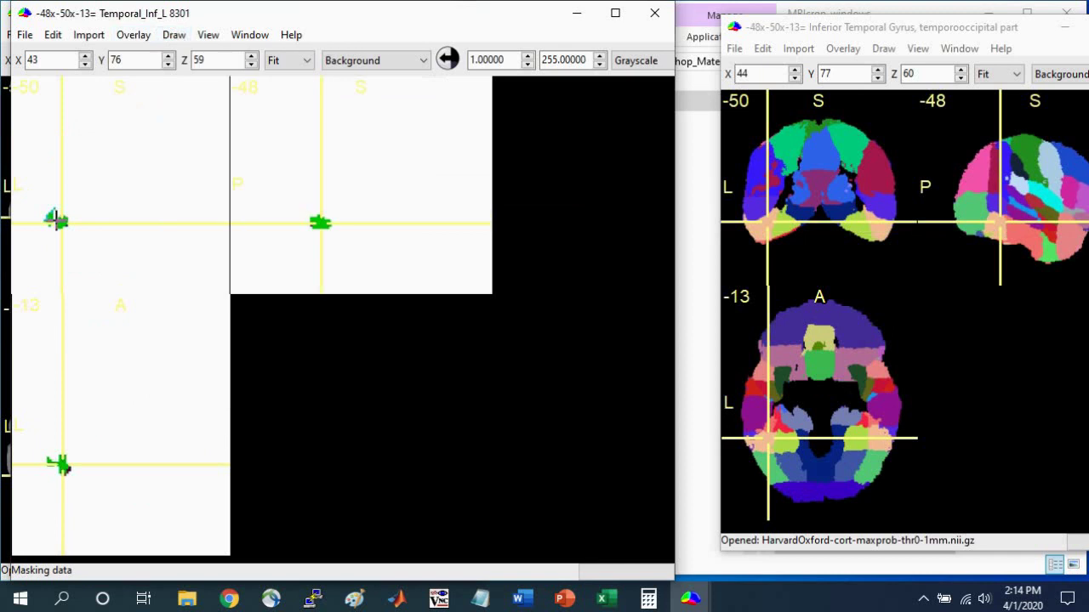
drag(62, 220, 61, 218)
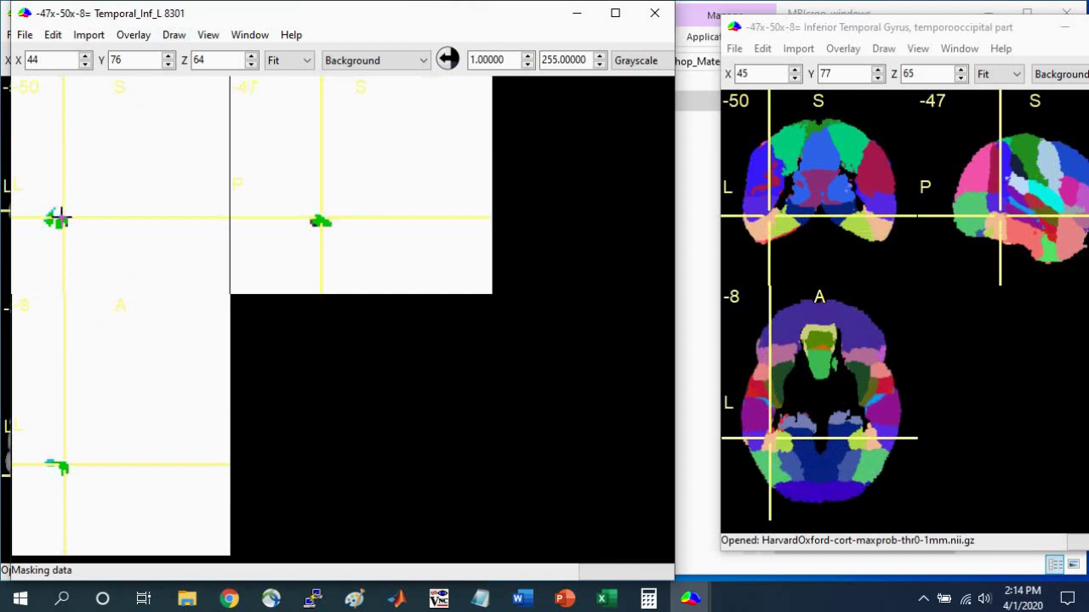
Probe the remaining pieces: Temporal_Mid_L, Temporal_Inf_L and Fusiform_L
click(52, 211)
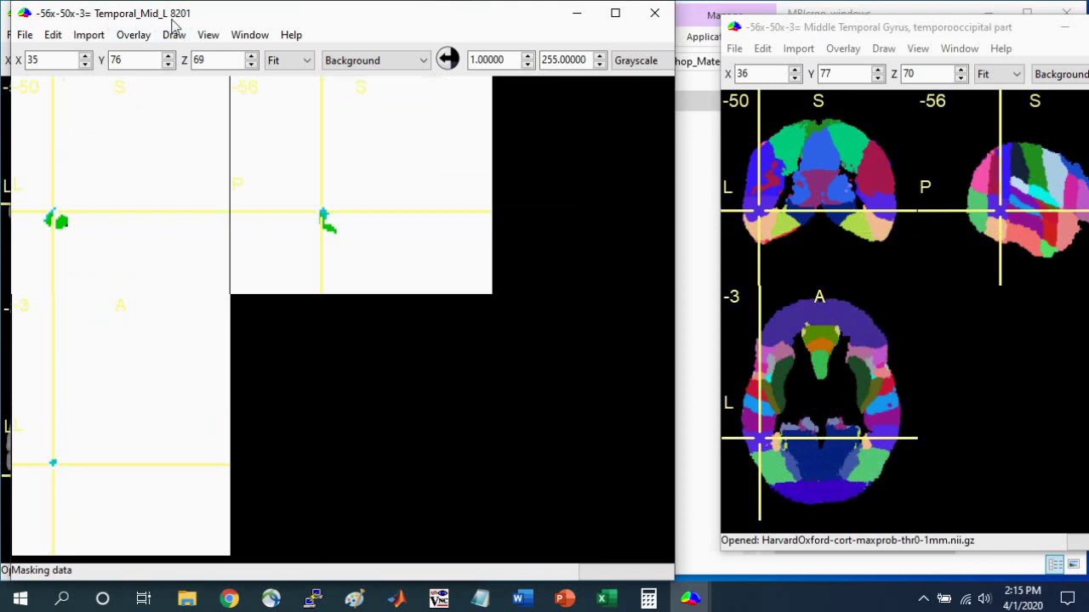
click(327, 228)
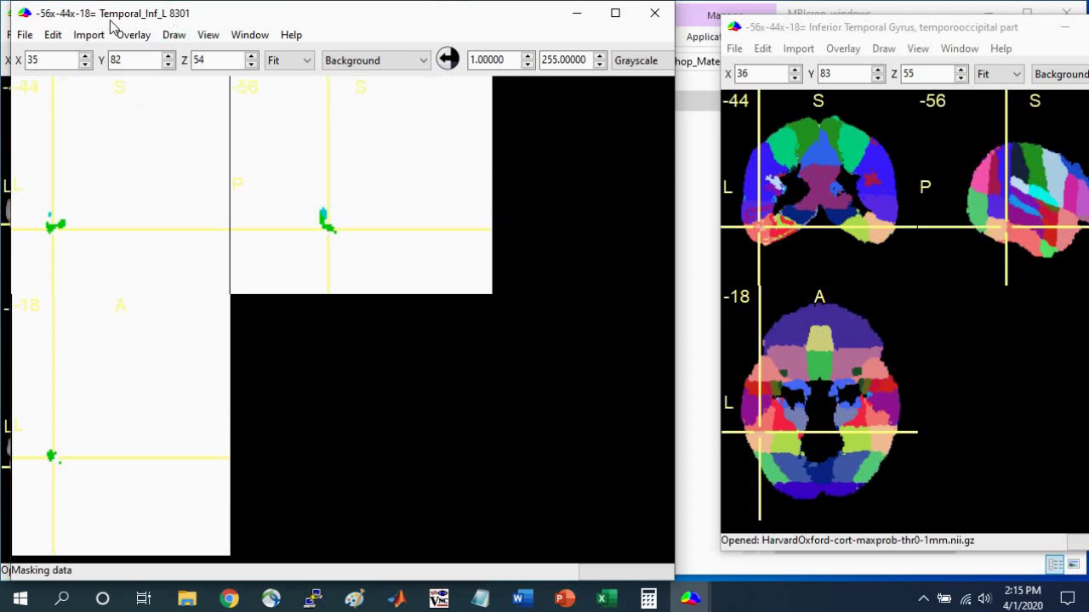
click(330, 228)
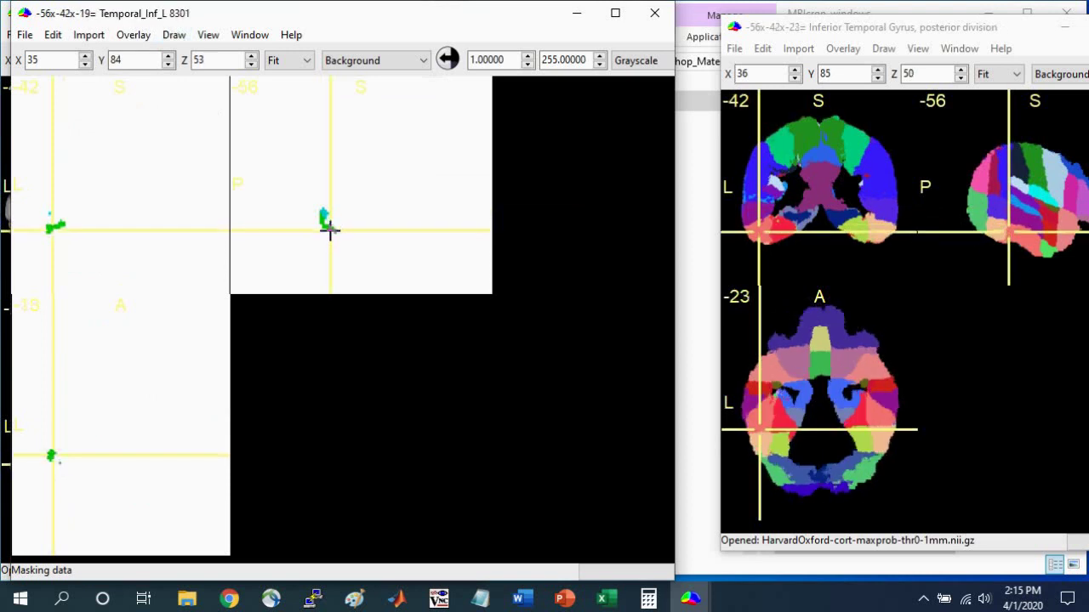
click(328, 223)
click(69, 468)
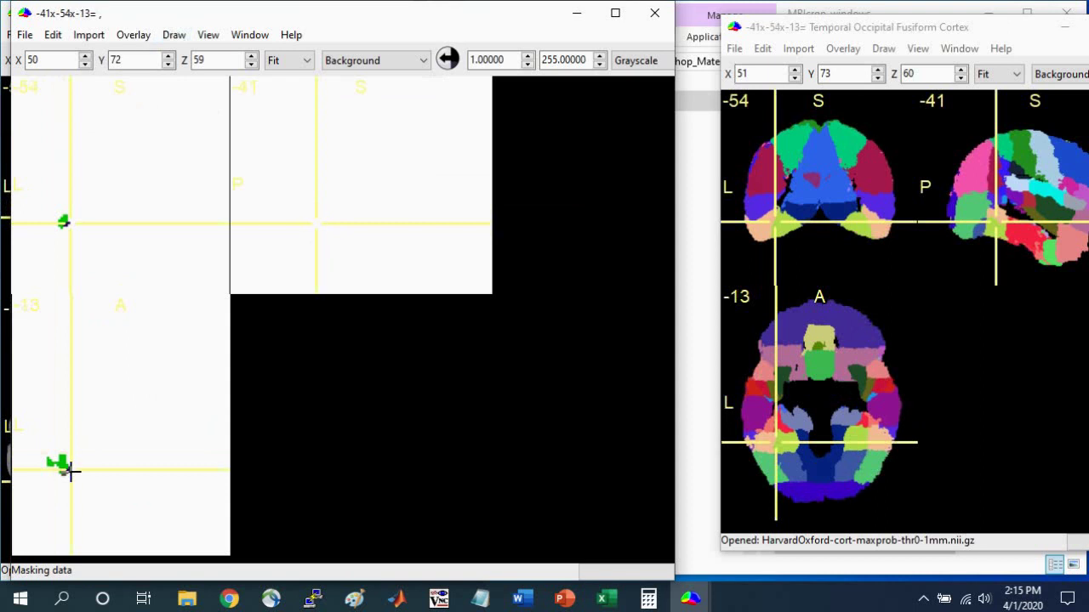
click(68, 470)
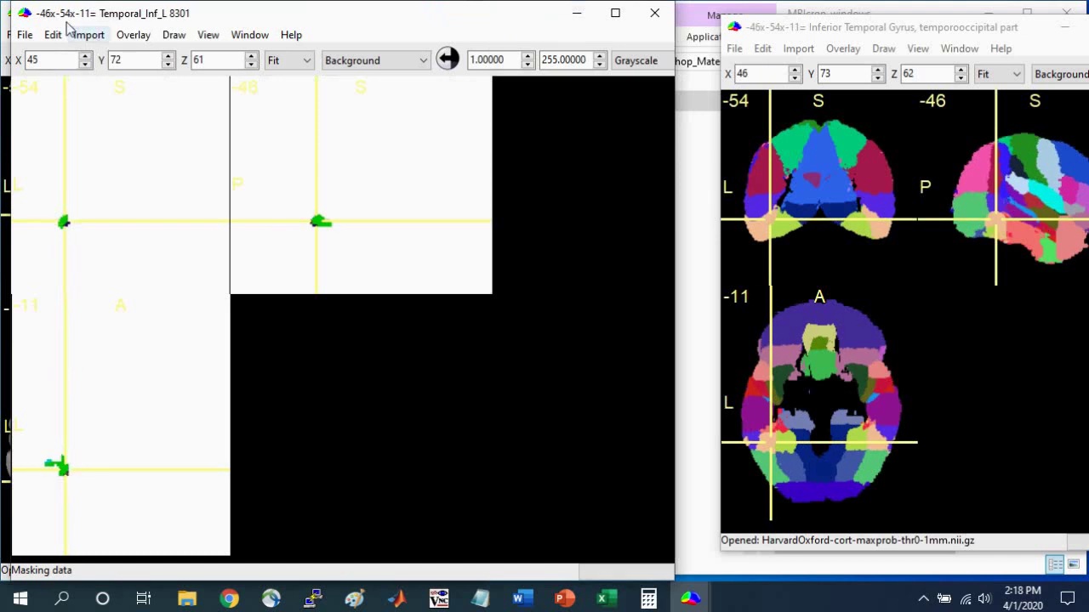
click(24, 35)
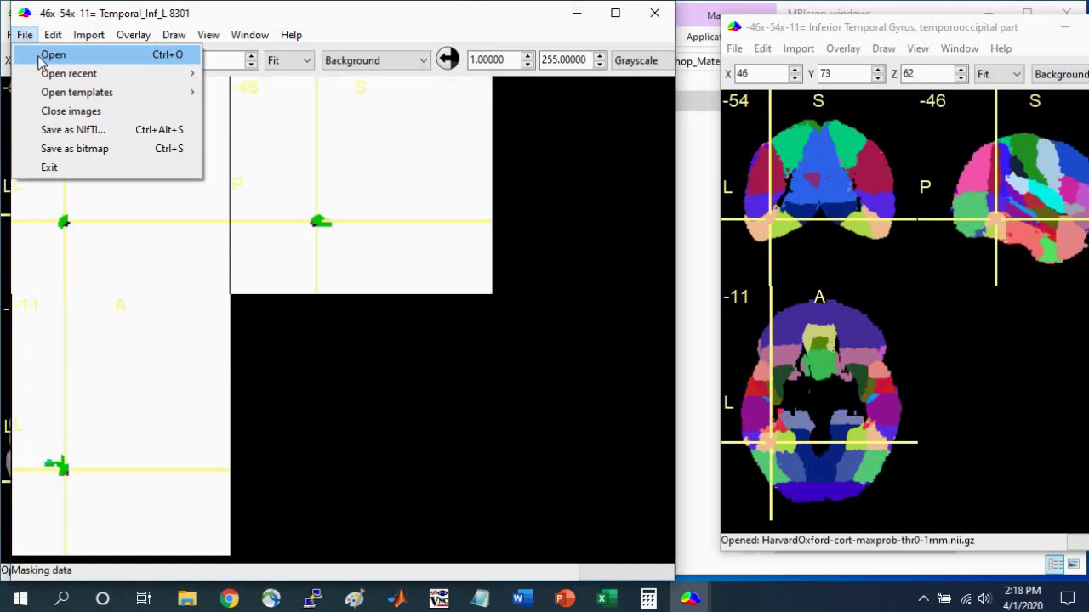
Load AAL3_1mm.nii from Research_Atlases > AAL3 as the background image, then probe its regions
click(40, 63)
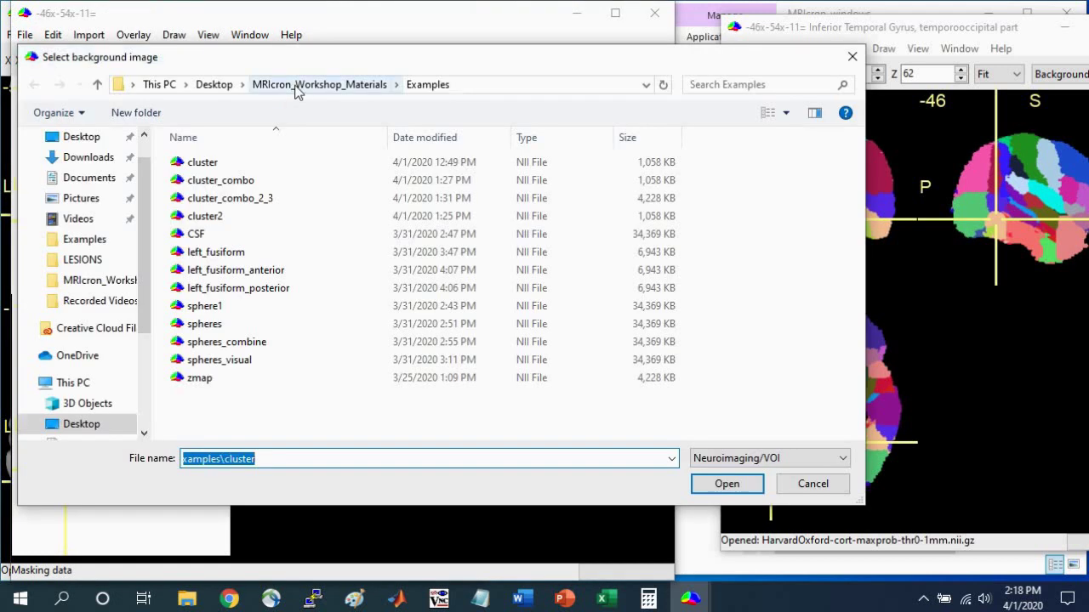
click(295, 86)
click(203, 239)
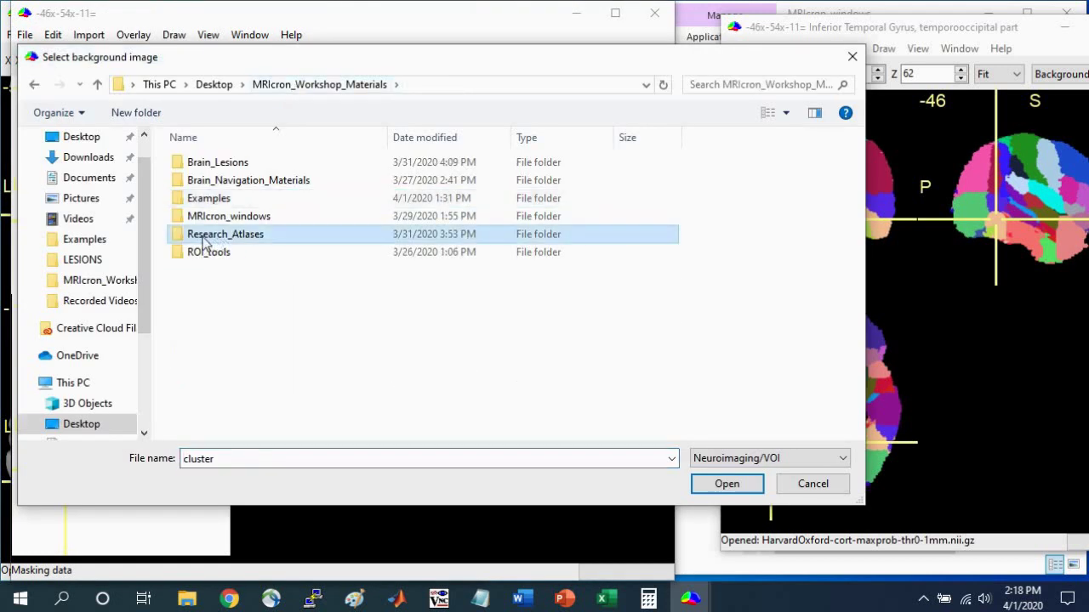
double_click(234, 236)
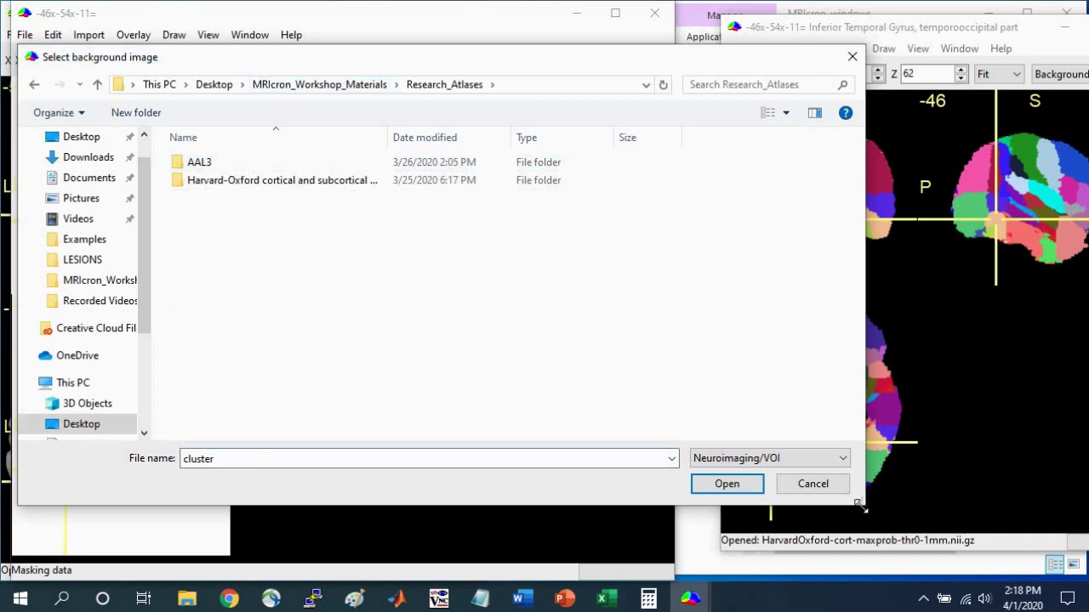
mouse_move(862, 504)
mouse_down()
mouse_move(629, 525)
mouse_move(586, 542)
mouse_up()
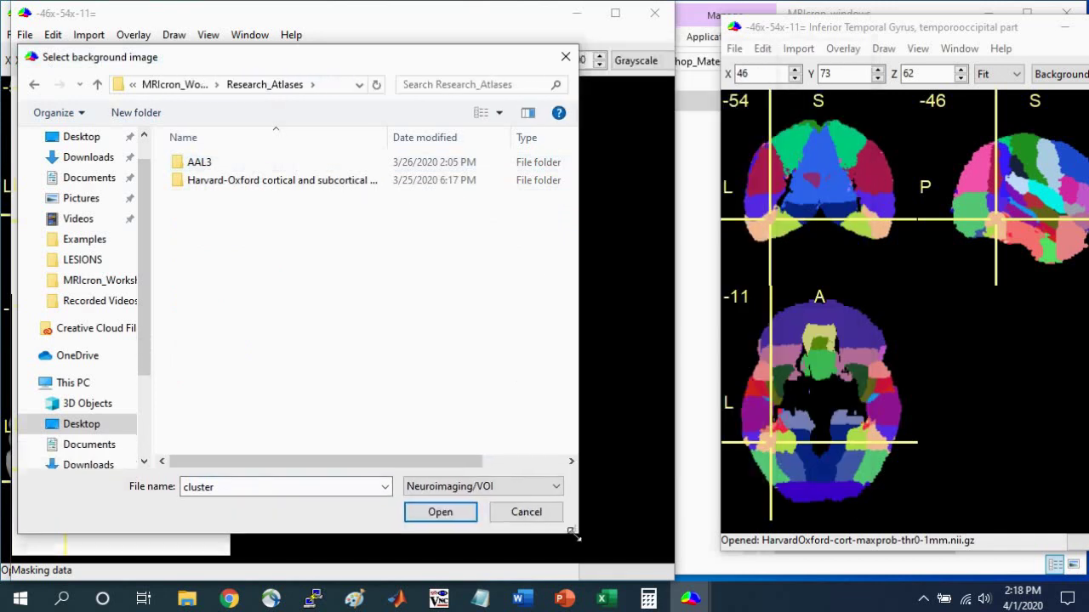
double_click(224, 161)
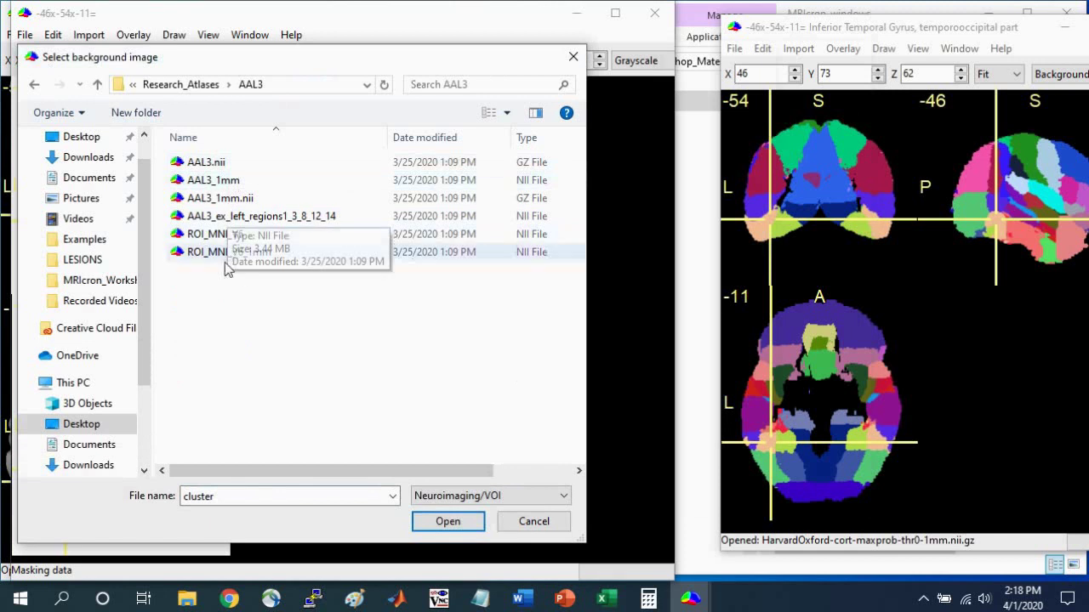
click(225, 198)
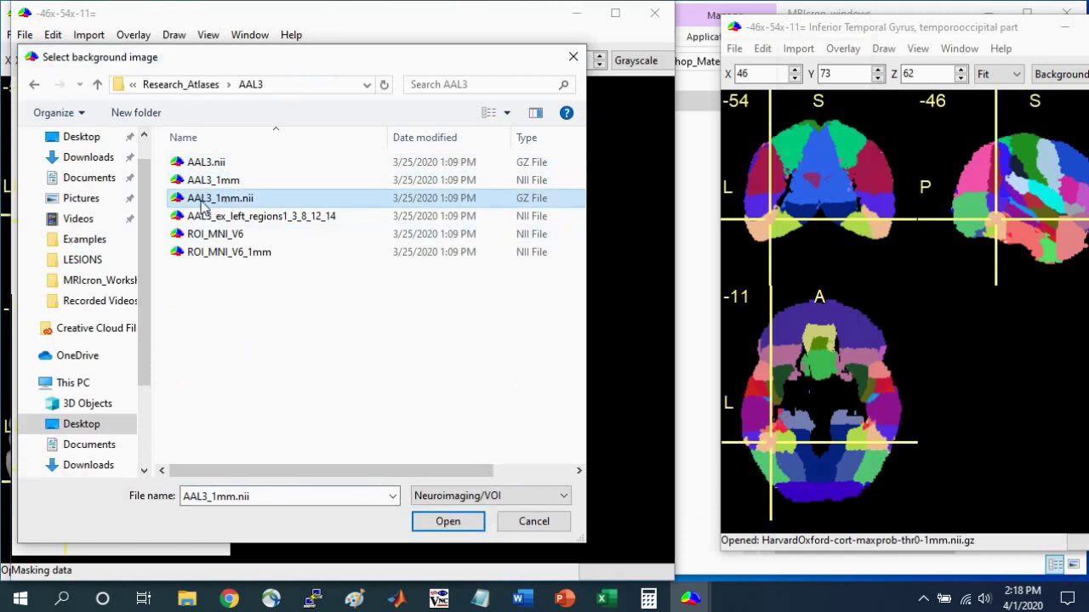
click(212, 202)
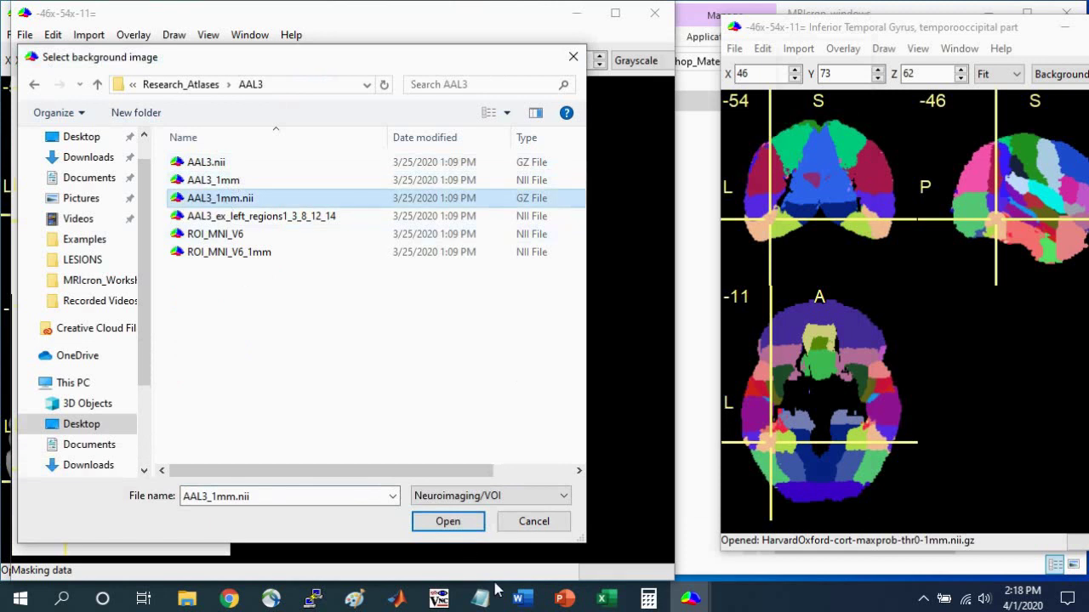
click(468, 524)
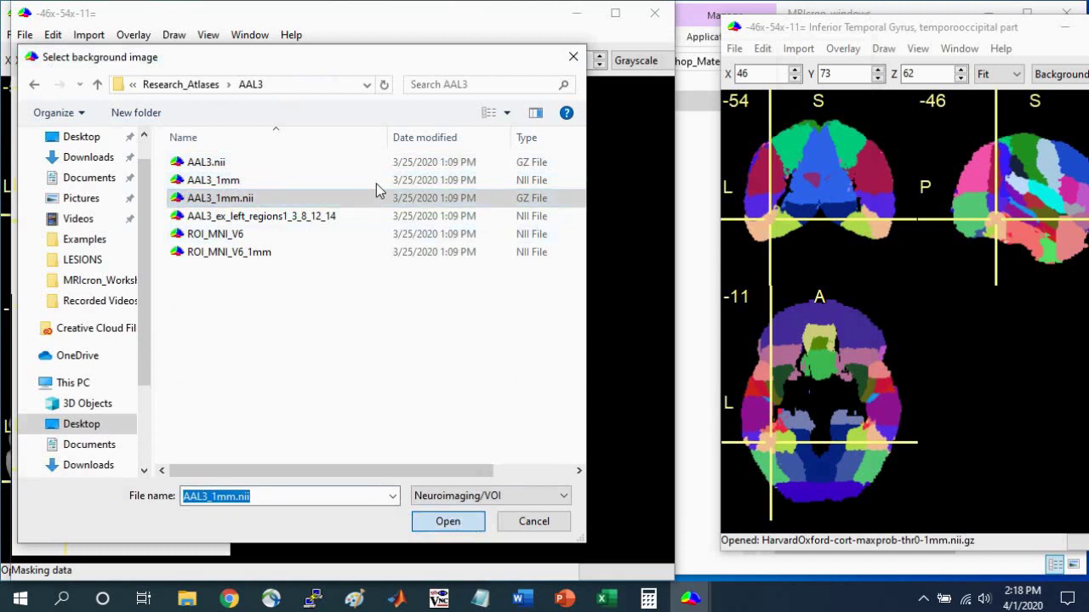
drag(119, 160, 88, 194)
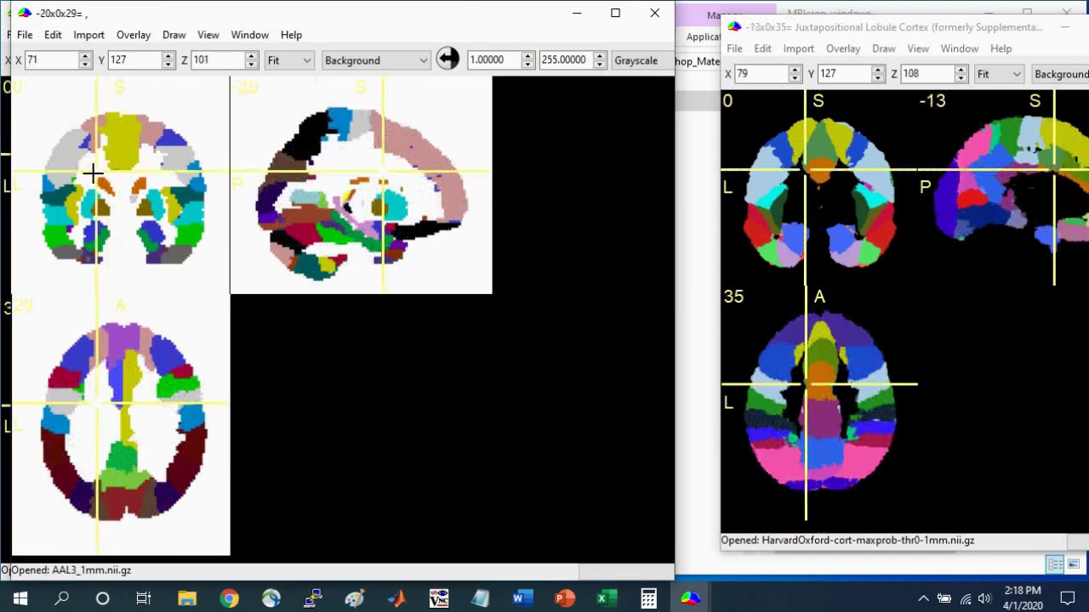
Load HarvardOxford-cort_and_sub-maxprob-thr25-1mm as the background, replacing the AAL3 atlas
click(292, 243)
click(134, 109)
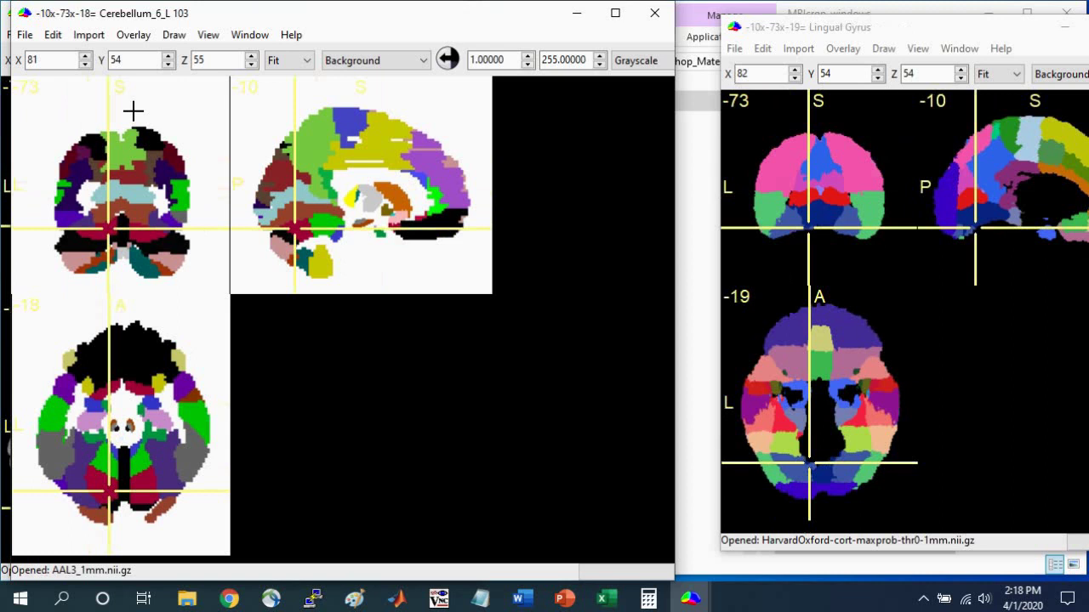
key(ctrl+o)
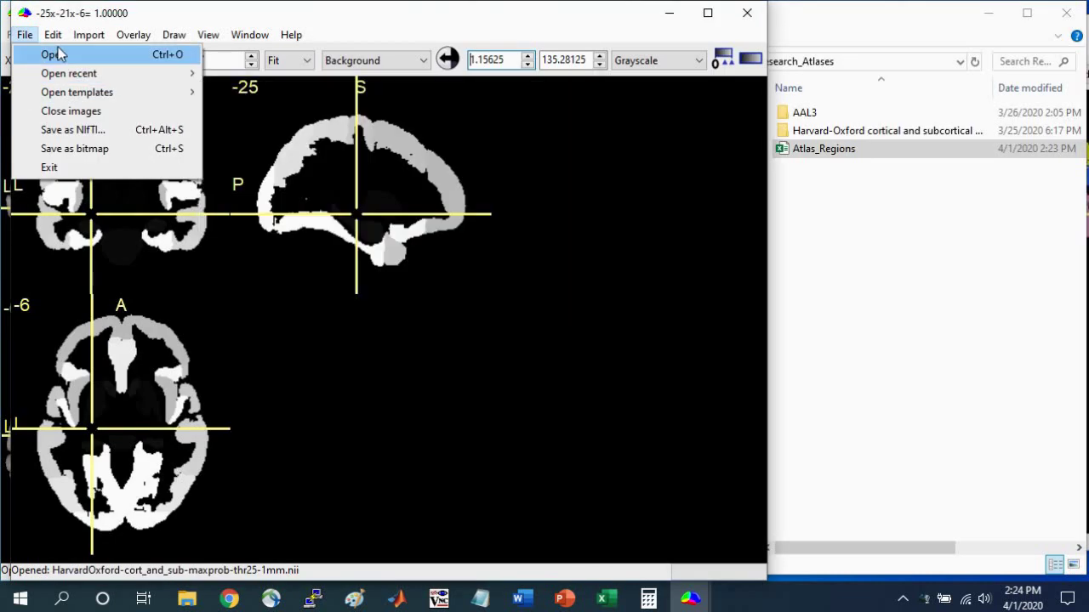
click(54, 52)
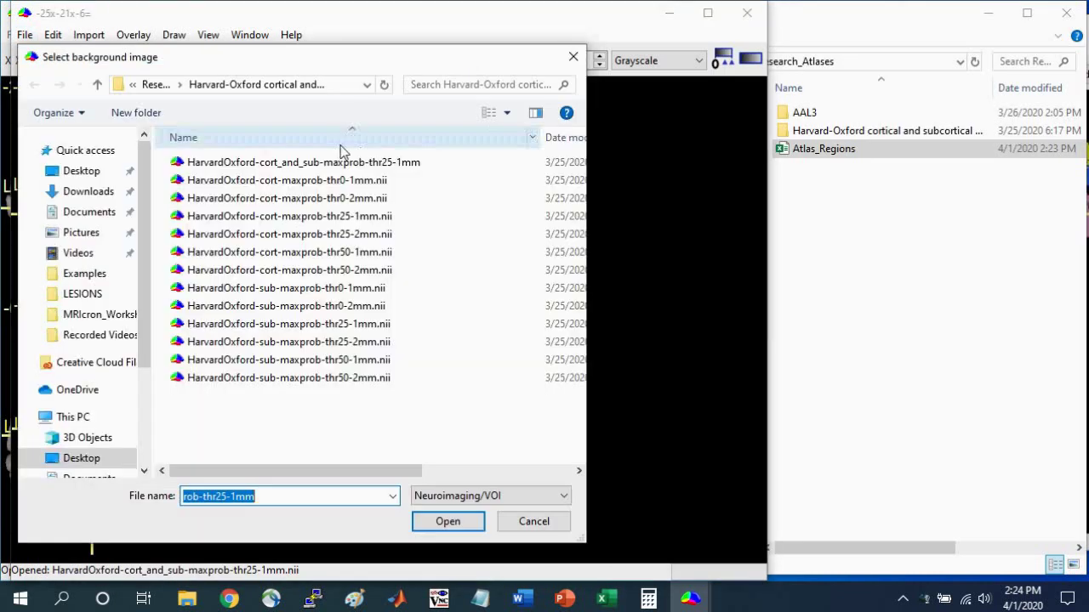
click(283, 163)
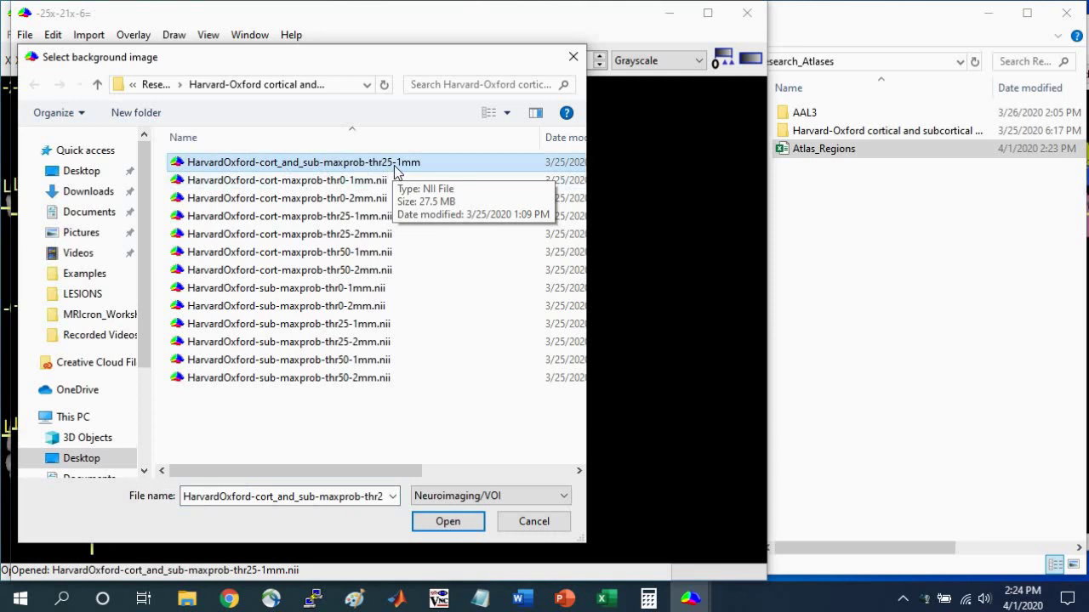
click(342, 182)
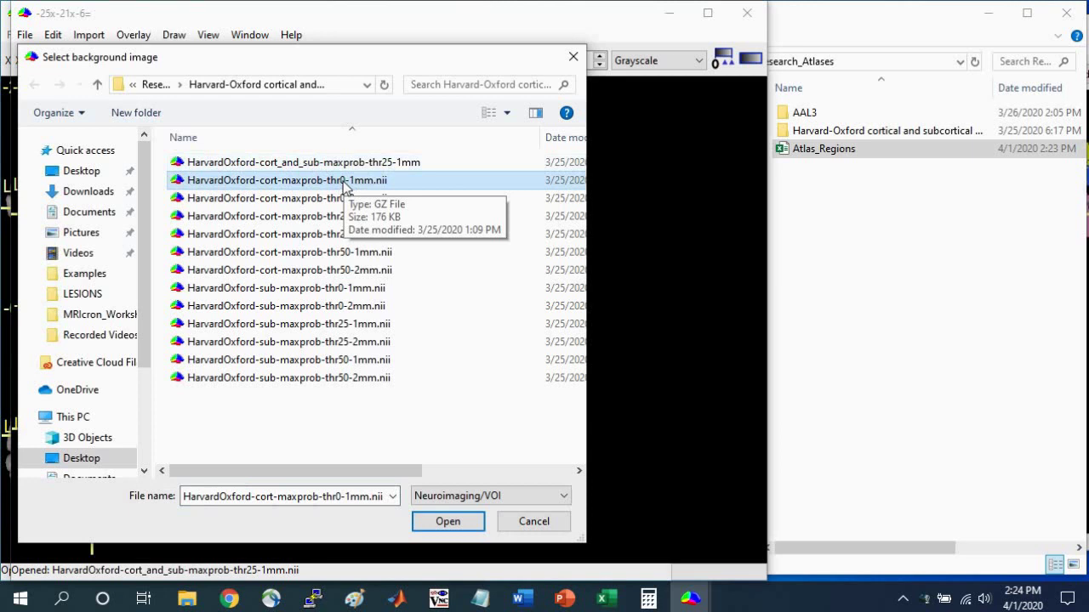
click(392, 162)
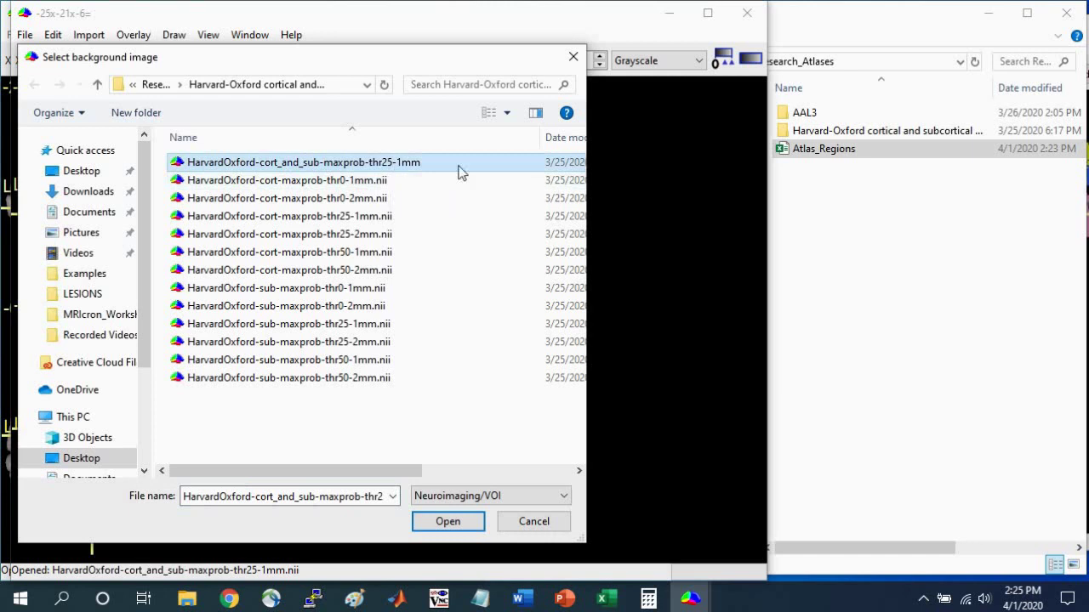
click(448, 522)
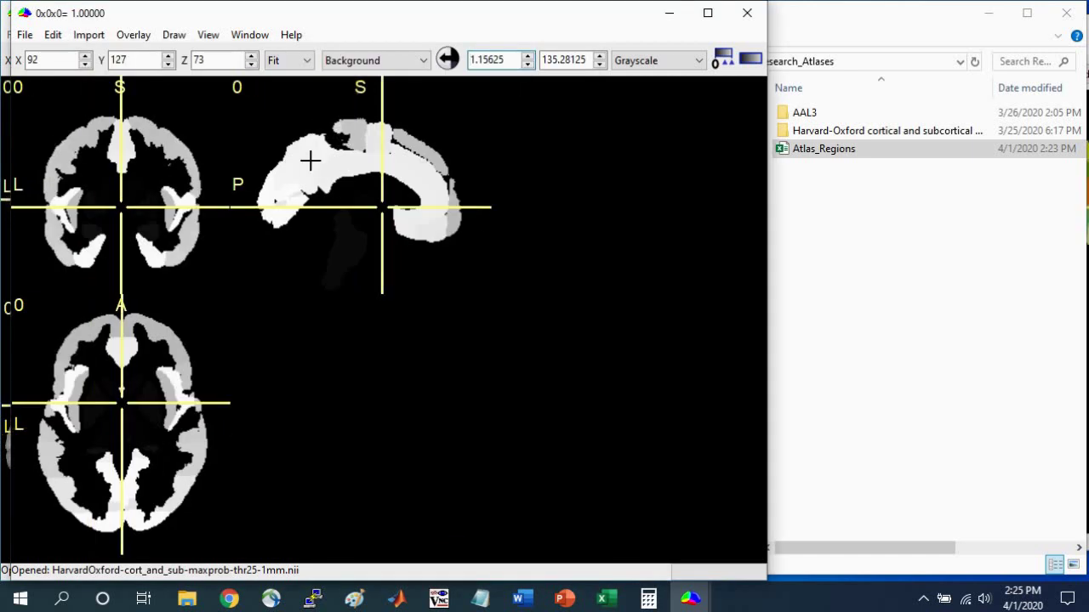
Probe upper cortical region values, then open the Atlas_Regions spreadsheet from File Explorer
click(120, 148)
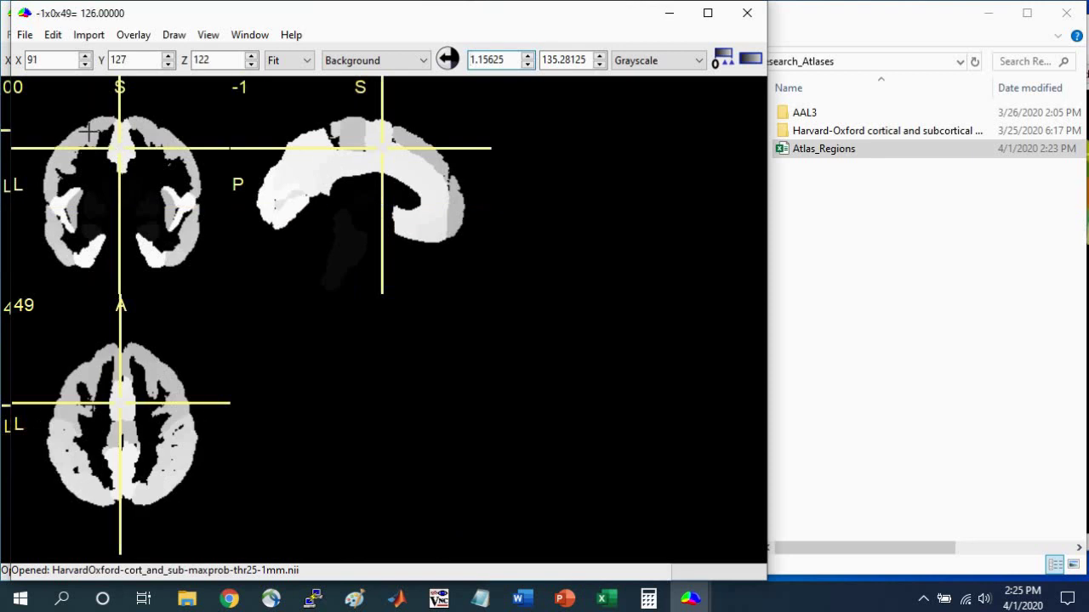
click(74, 145)
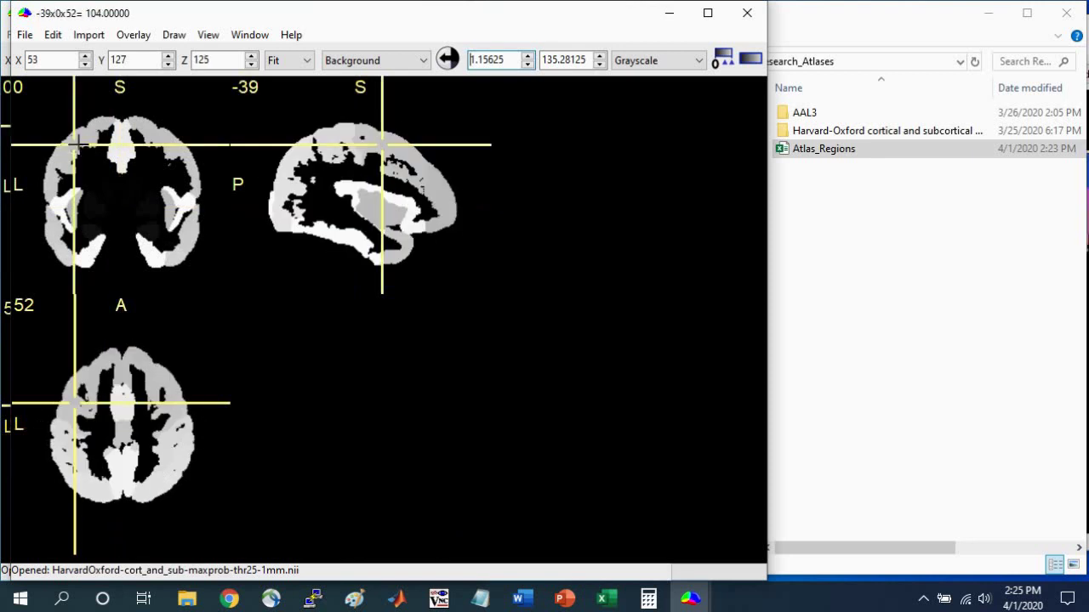
click(893, 243)
double_click(832, 153)
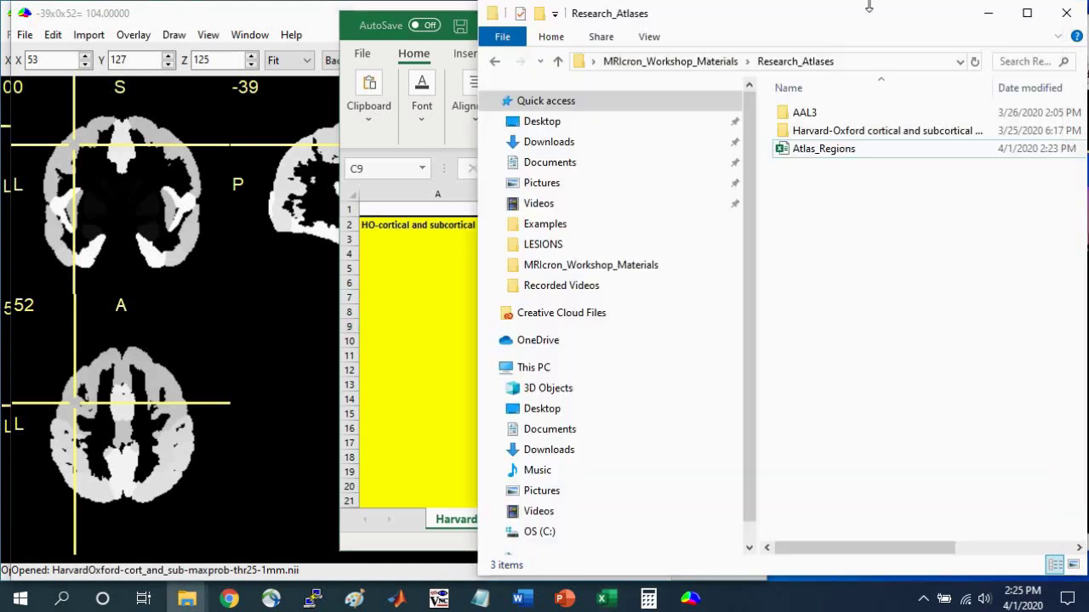
Select Hippocampus (region 9) in Atlas_Regions, then put MRIcron's crosshair on a hippocampus voxel
click(1075, 519)
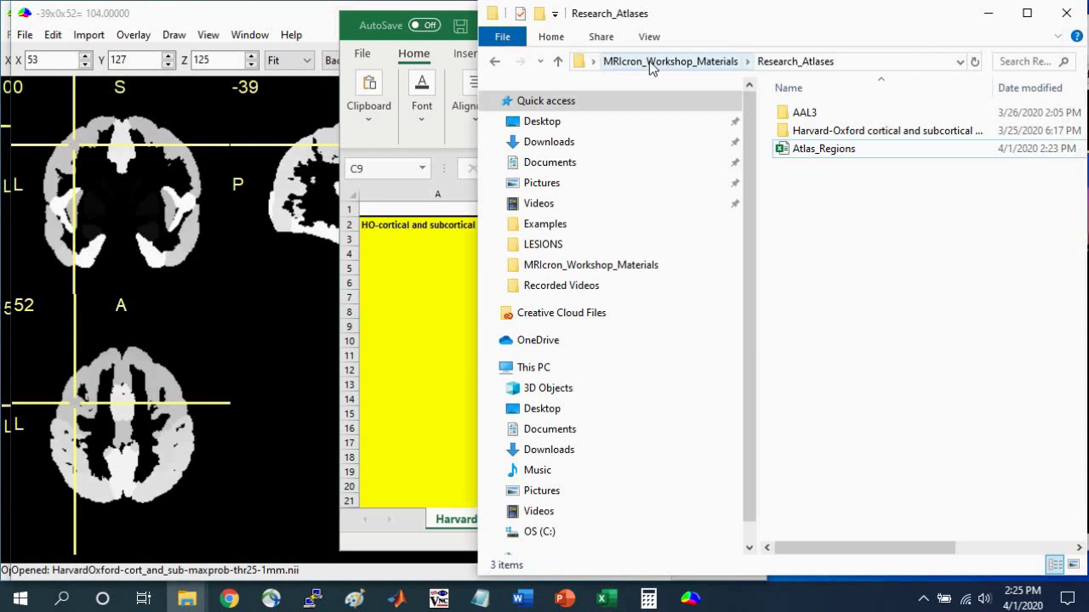
click(673, 66)
double_click(827, 186)
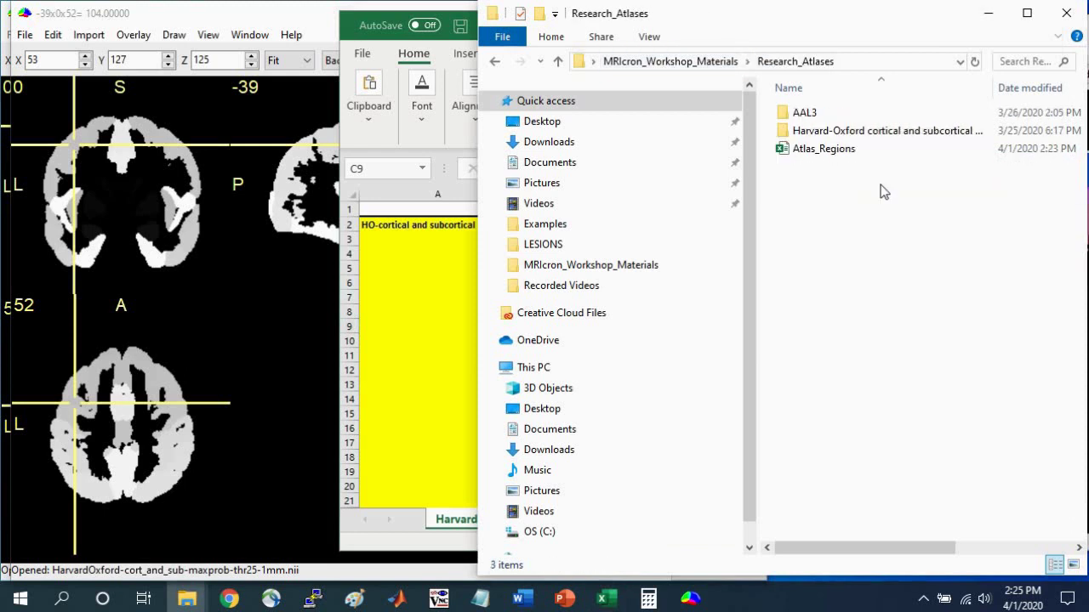
double_click(846, 153)
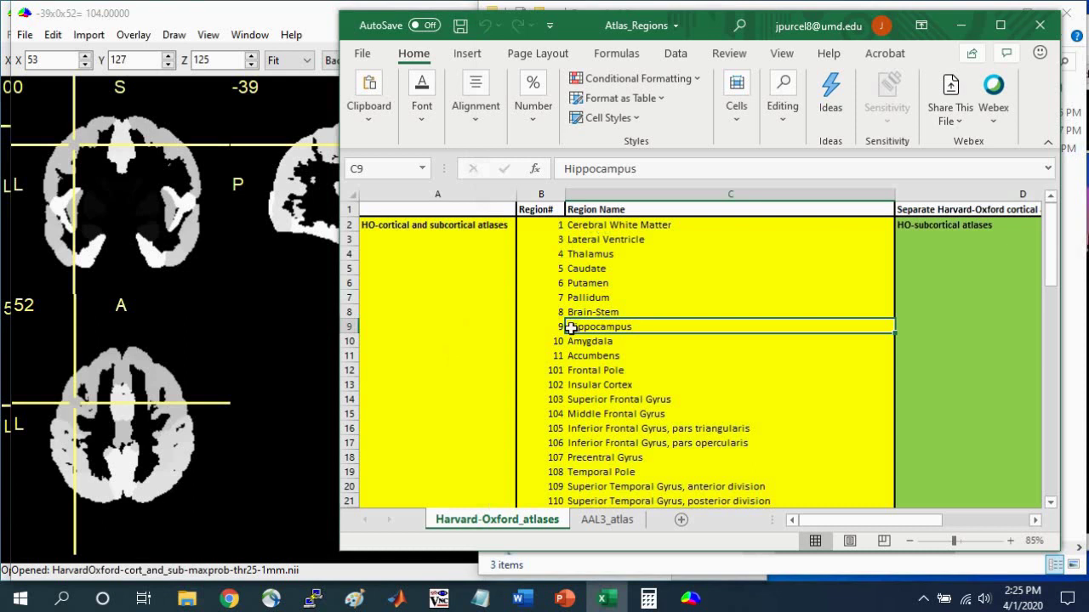
drag(553, 329, 613, 329)
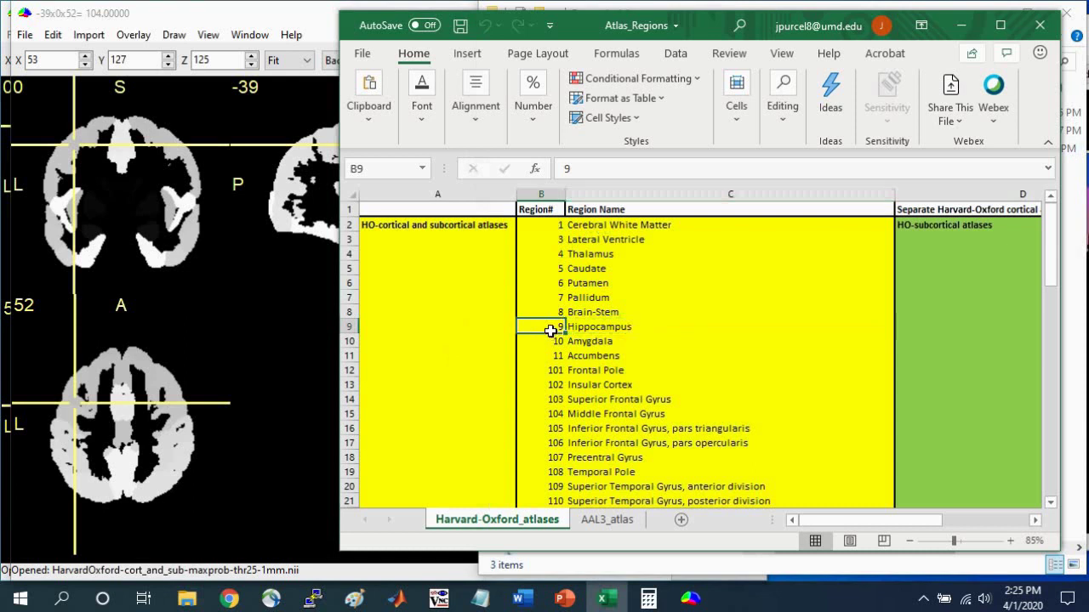
click(90, 208)
click(360, 227)
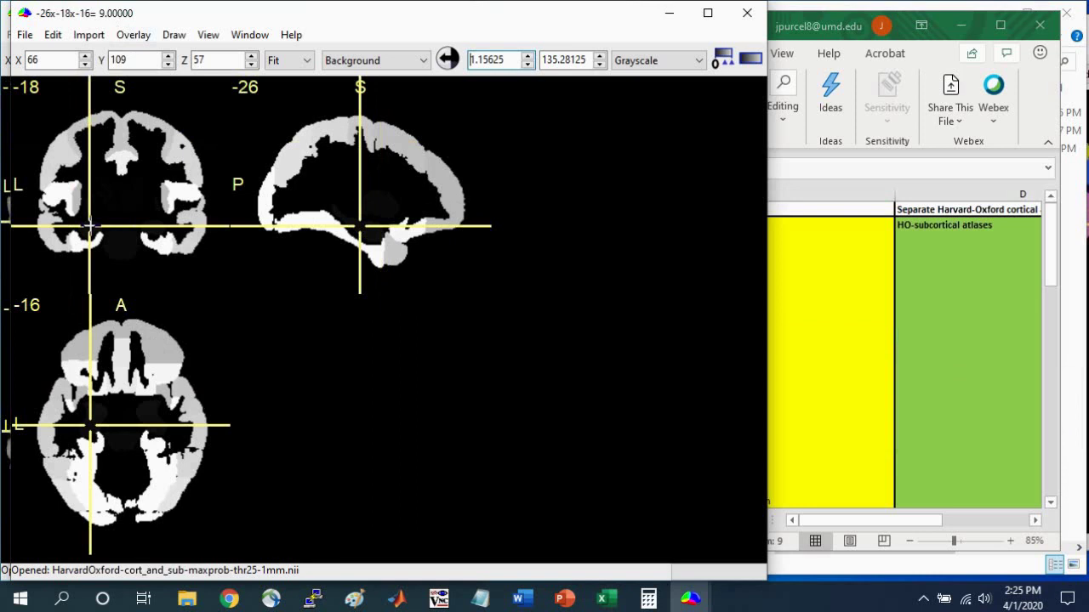
Show the Harvard-Oxford atlas in the spectrum colour scheme
click(155, 228)
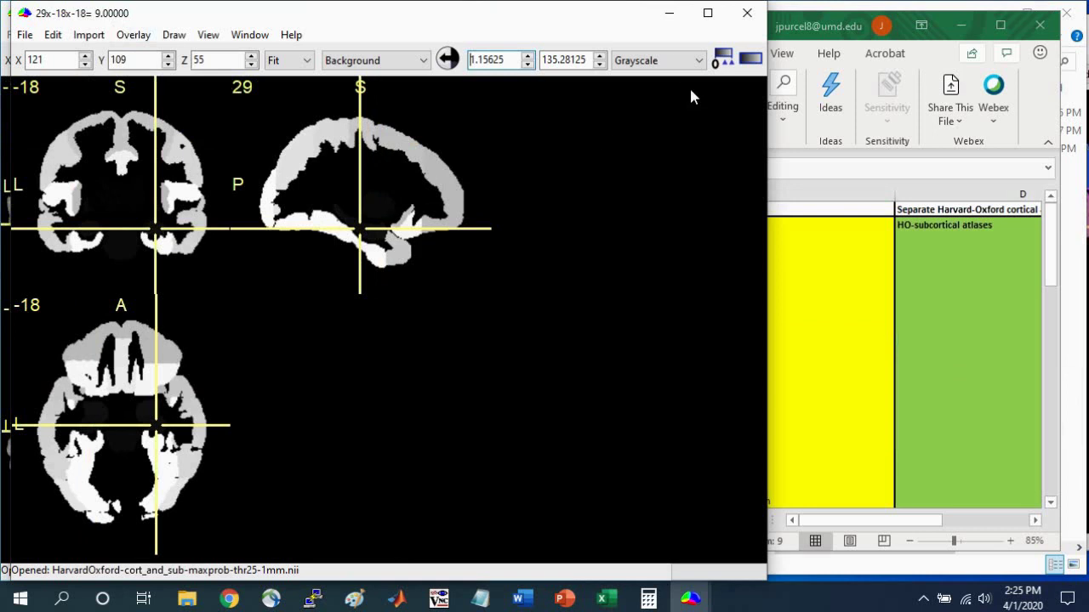
click(690, 64)
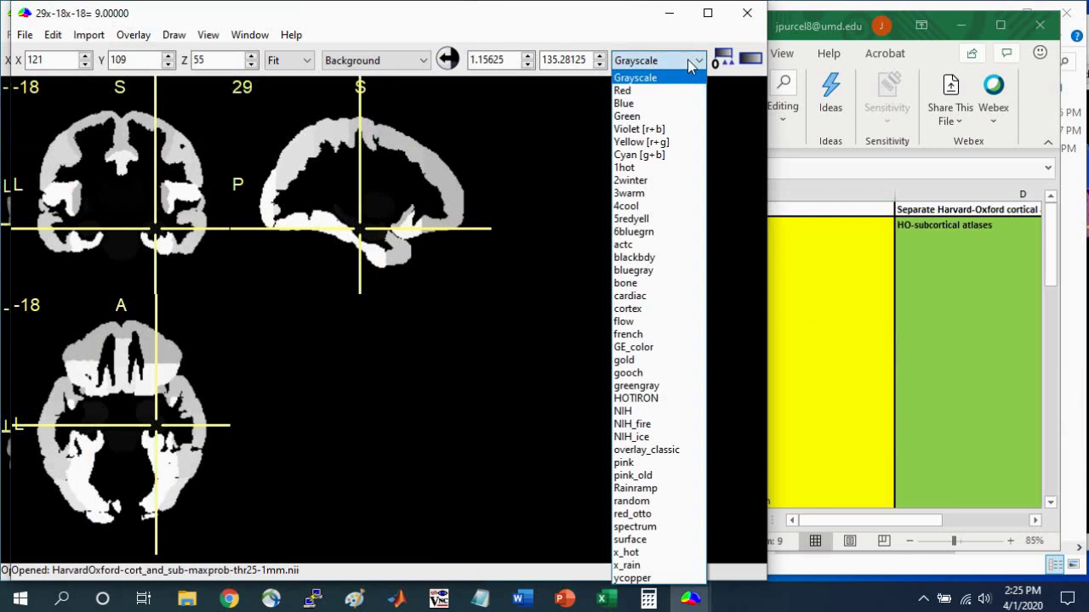
click(640, 526)
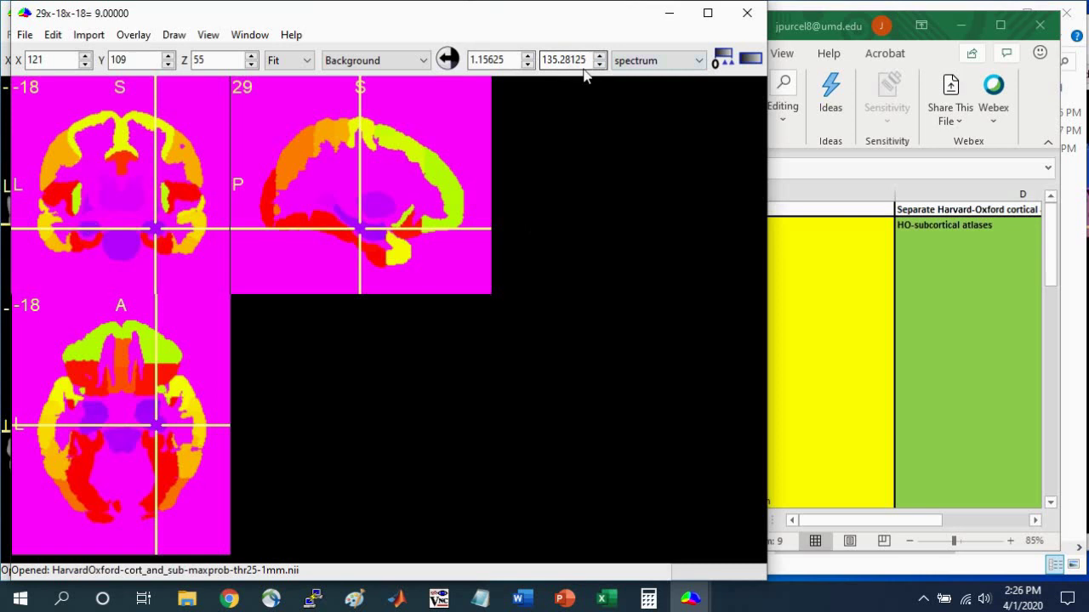
Set the display range to 5–20 and centre the crosshair on the right hippocampus
drag(589, 60, 524, 61)
text(2)
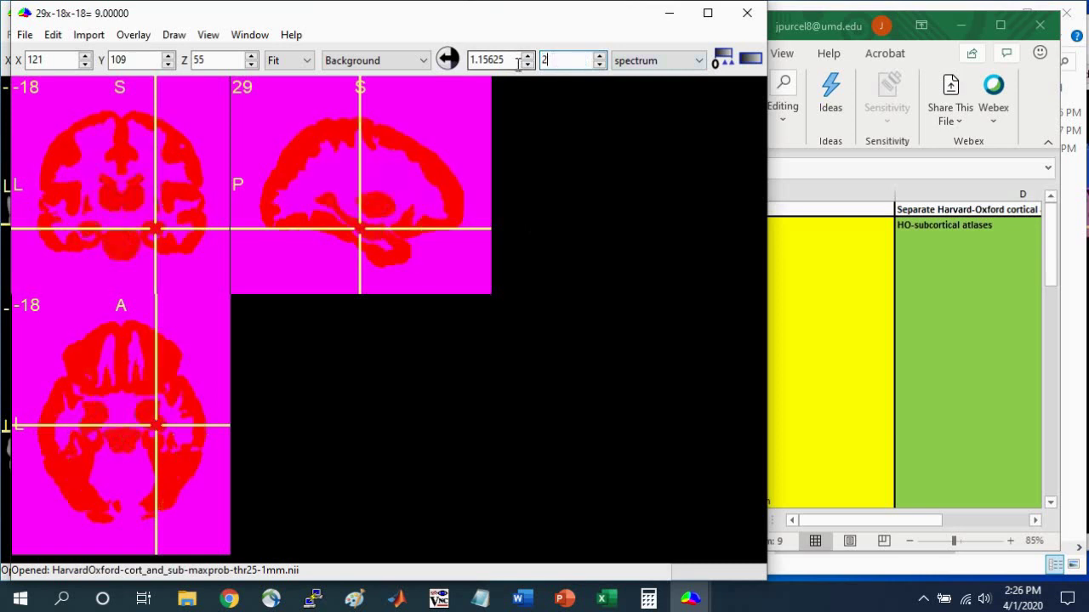
text(0)
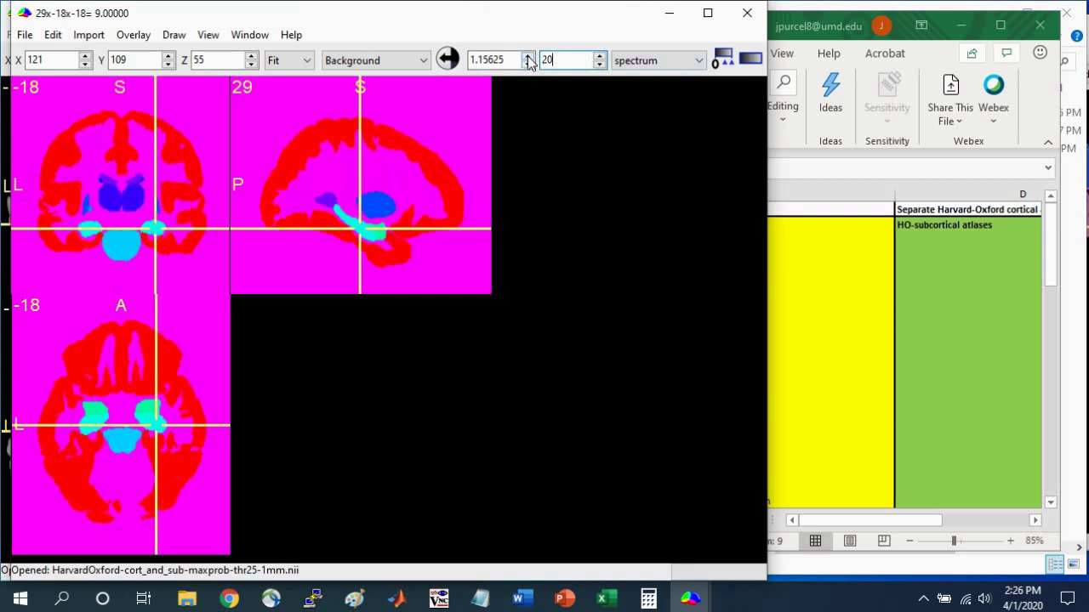
click(528, 56)
click(528, 56)
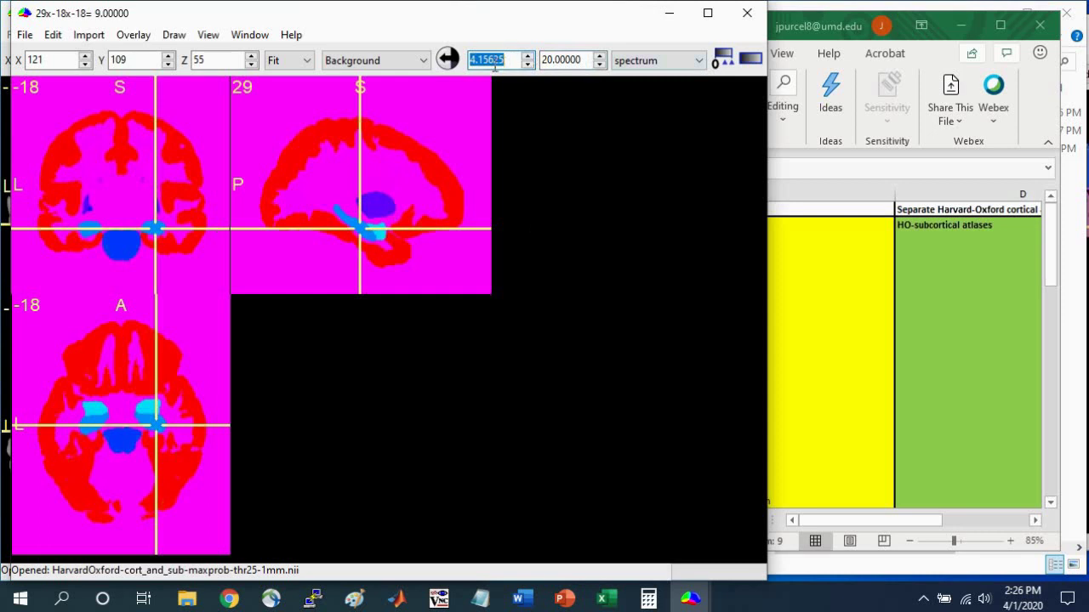
text(5)
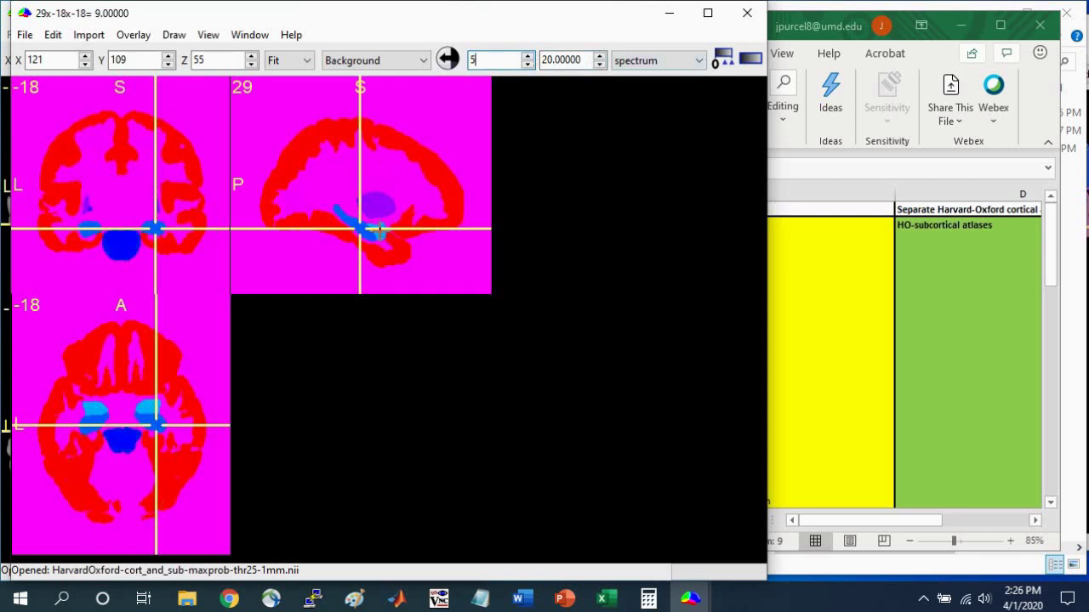
click(379, 230)
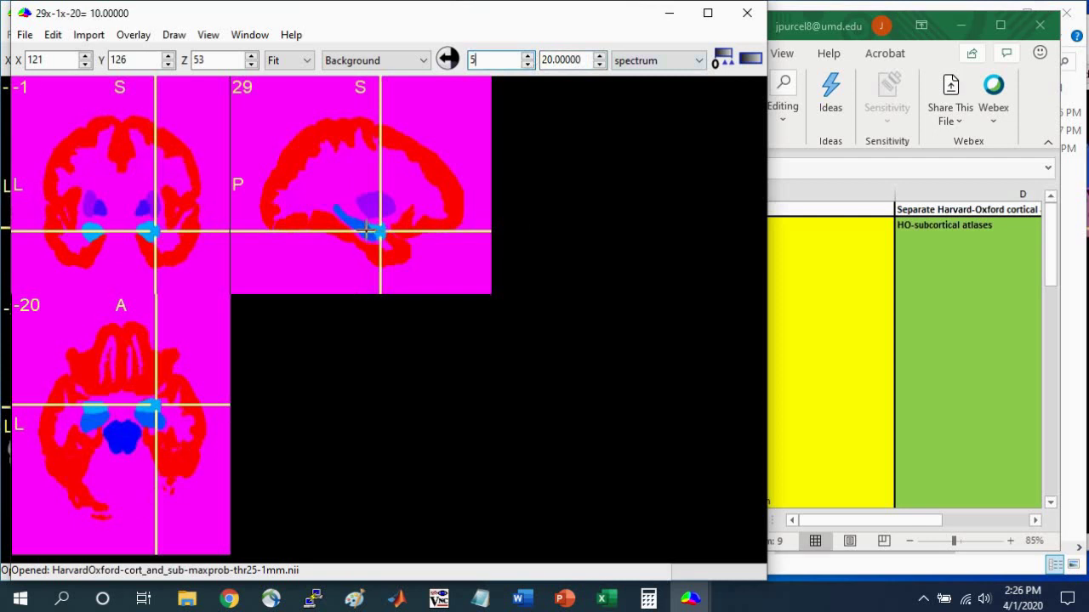
click(366, 230)
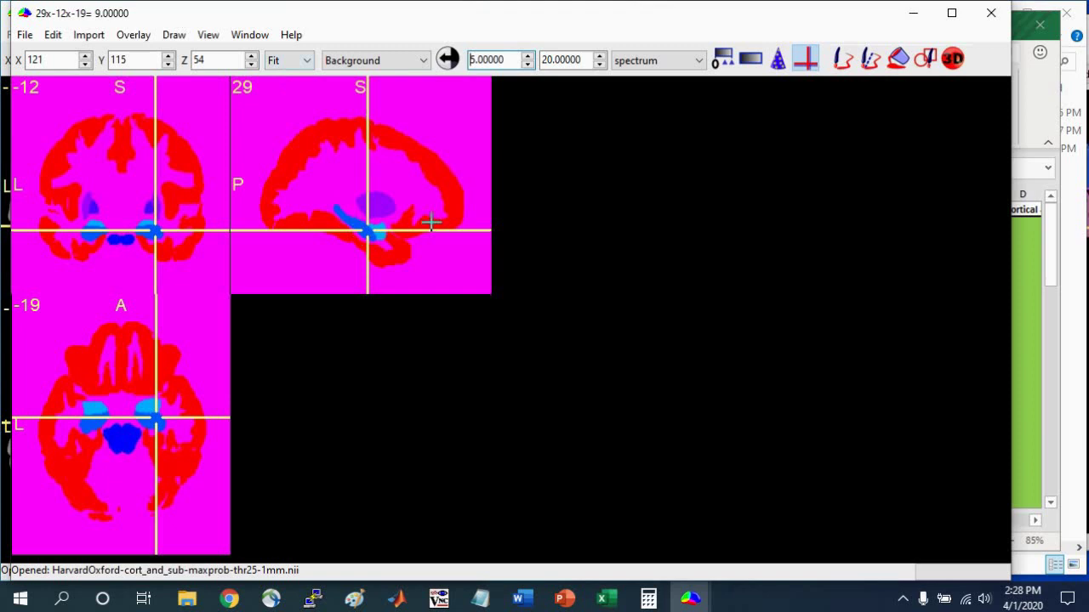
Grow a 3D VOI from the hippocampus seed with 60 mm radius, bounded by zero-intensity voxels
click(956, 66)
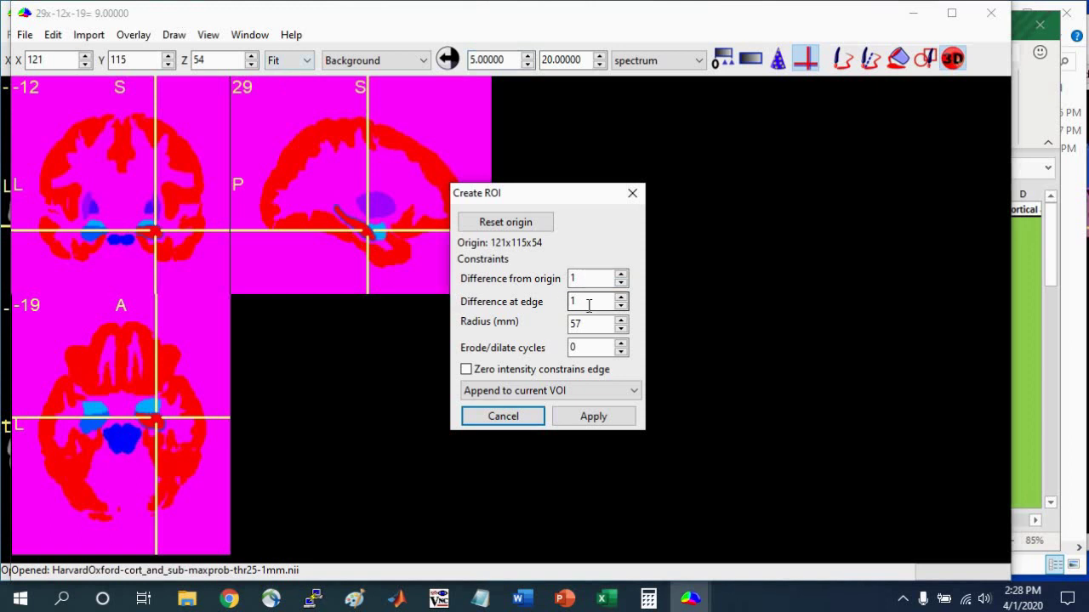
click(621, 320)
click(620, 320)
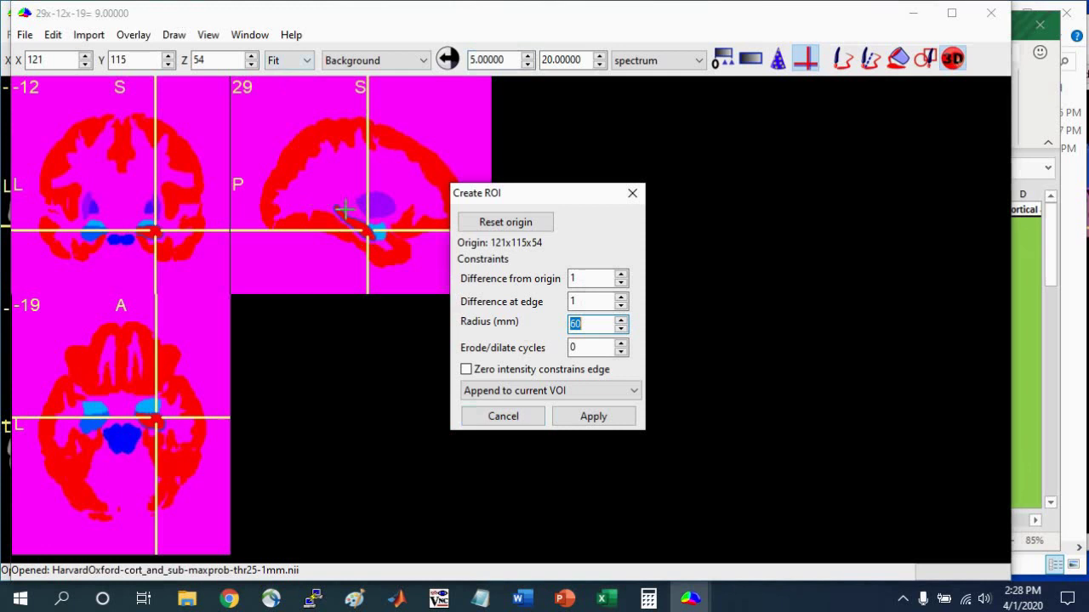
click(466, 371)
click(604, 417)
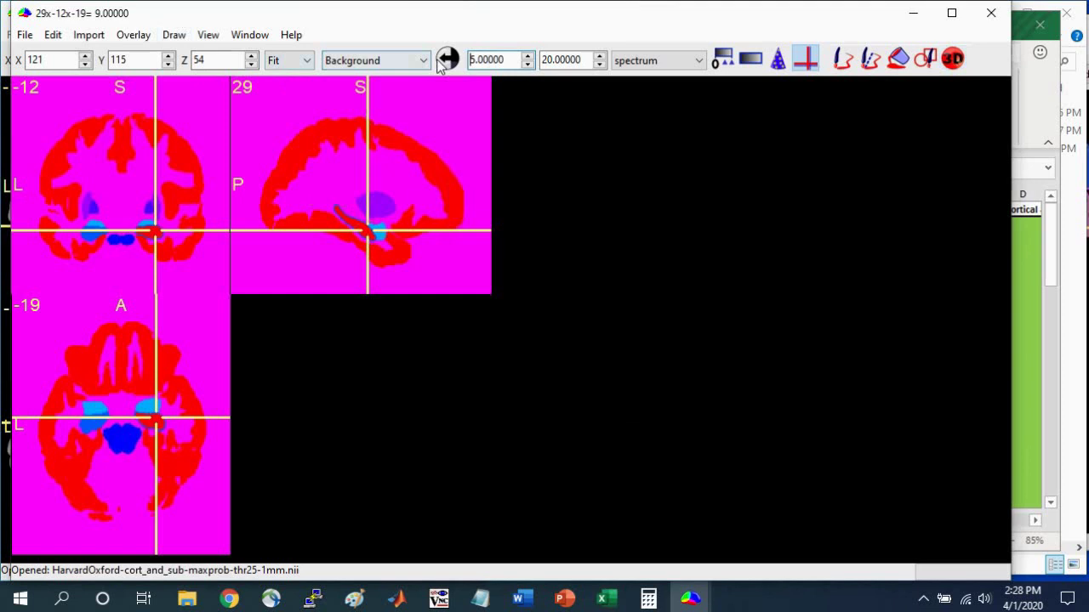
Zoom the slice views to x2 and dilate the hippocampus VOI
click(302, 61)
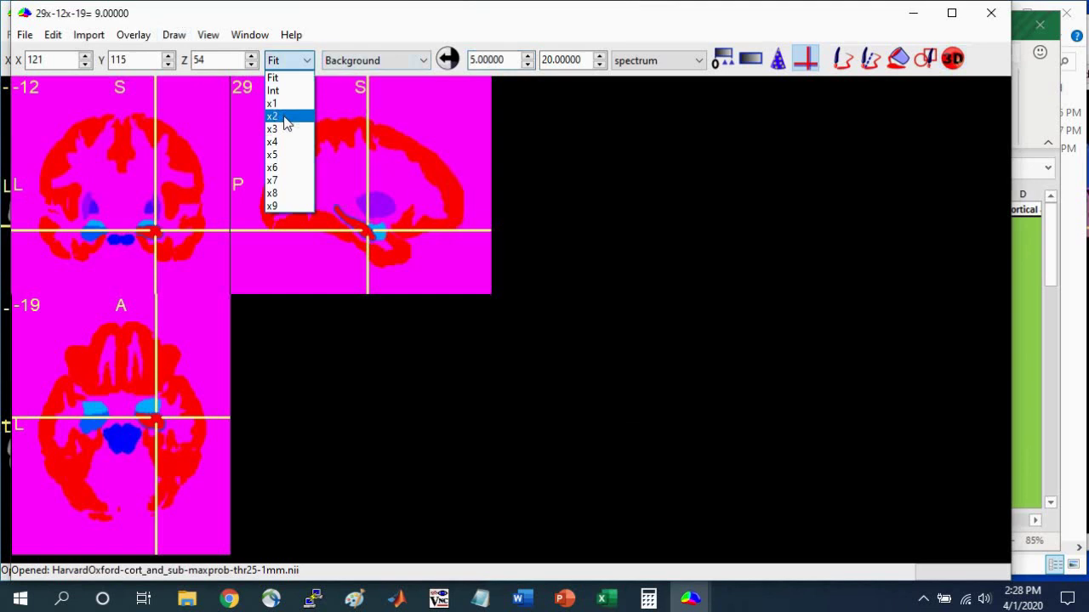
click(281, 117)
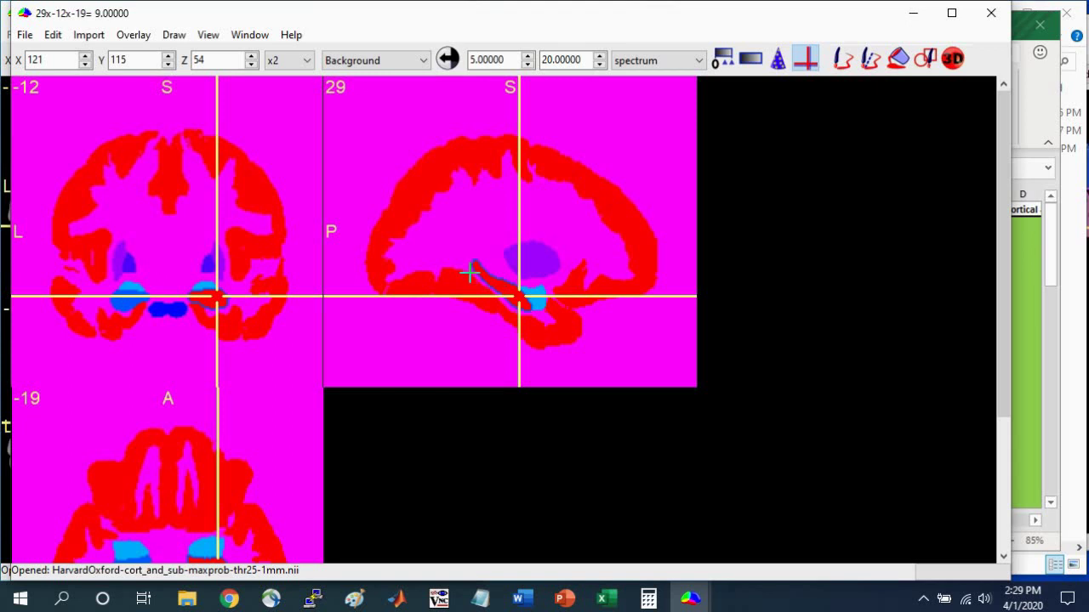
click(175, 36)
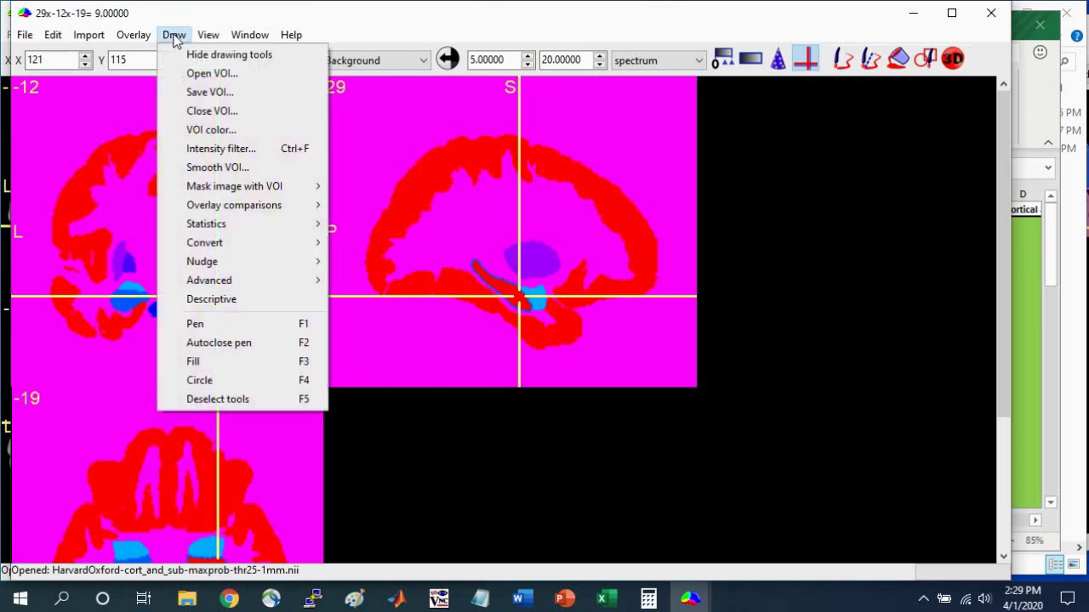
mouse_move(209, 280)
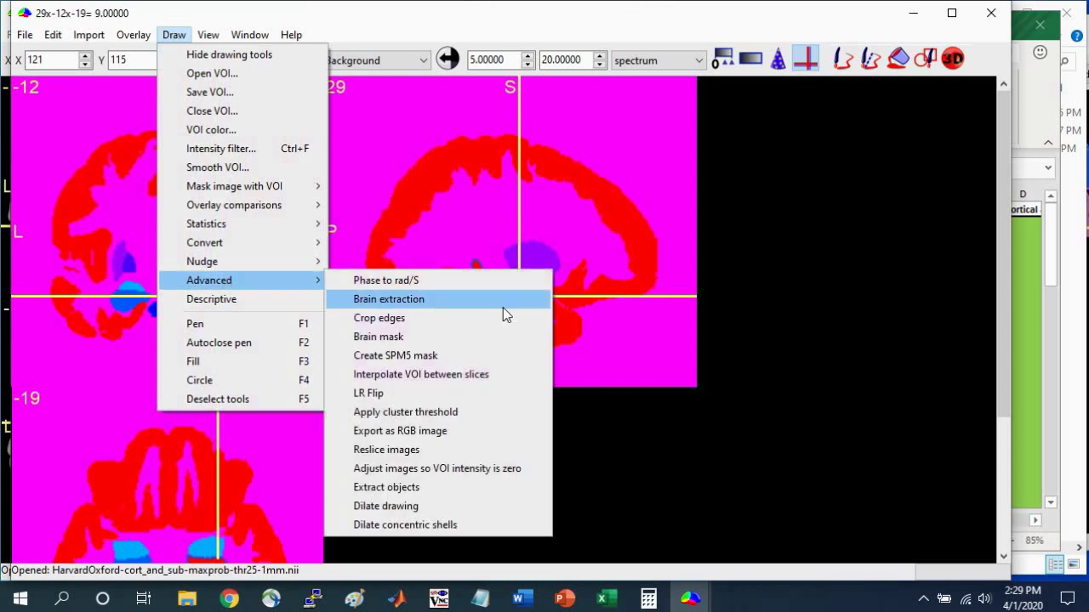
click(384, 506)
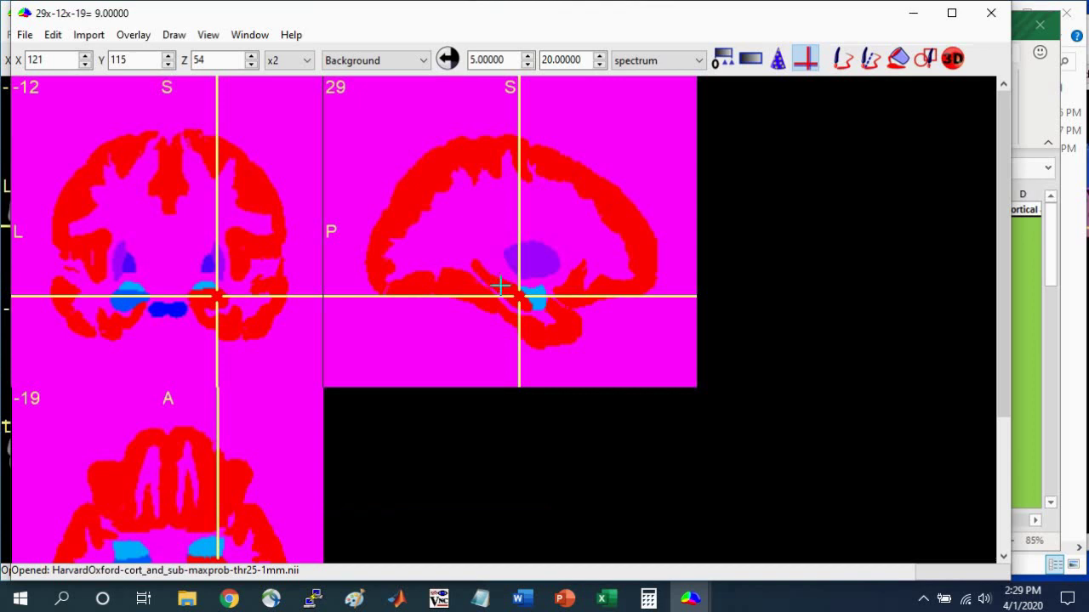
Toggle 'Briefly hide VOIs and Overlays' repeatedly to compare the dilated VOI with the atlas
click(778, 59)
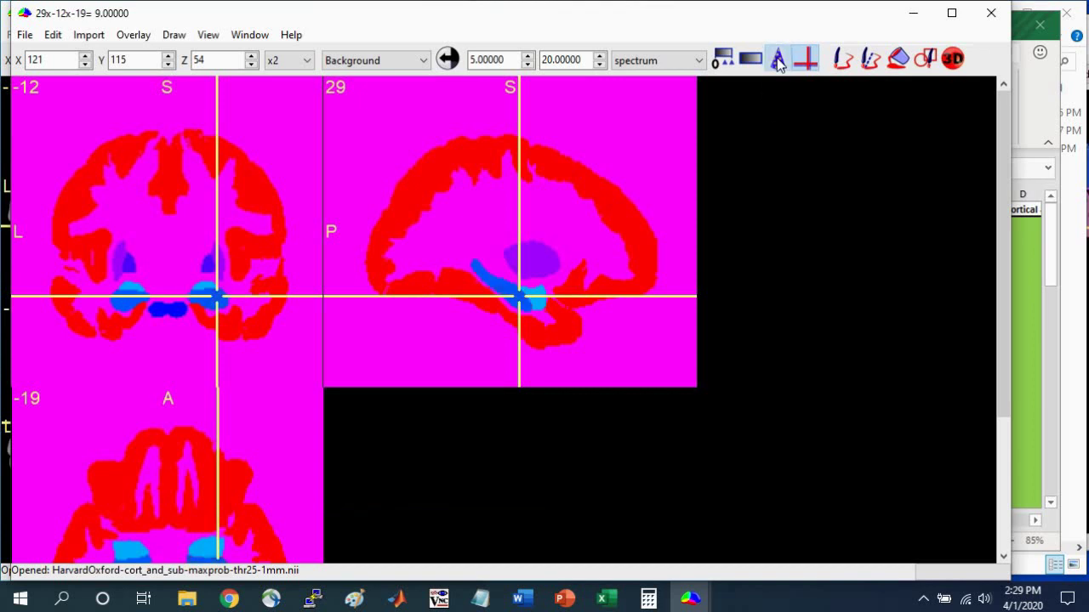
click(778, 62)
click(778, 61)
click(778, 61)
click(779, 62)
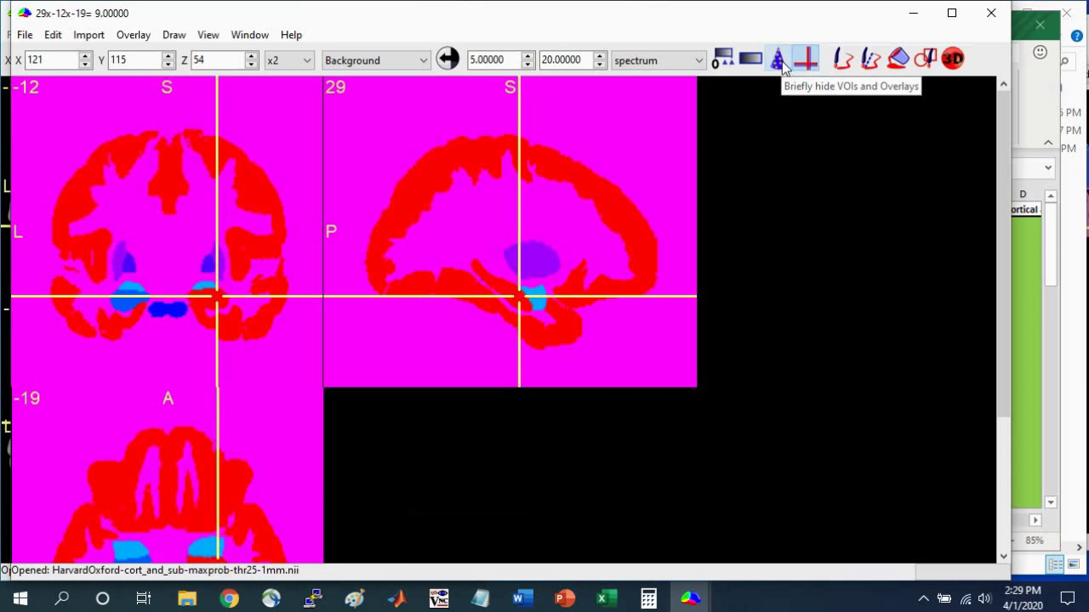
Save the VOI as NIfTI file Right_hippocampus in Examples, then close the VOI
click(175, 35)
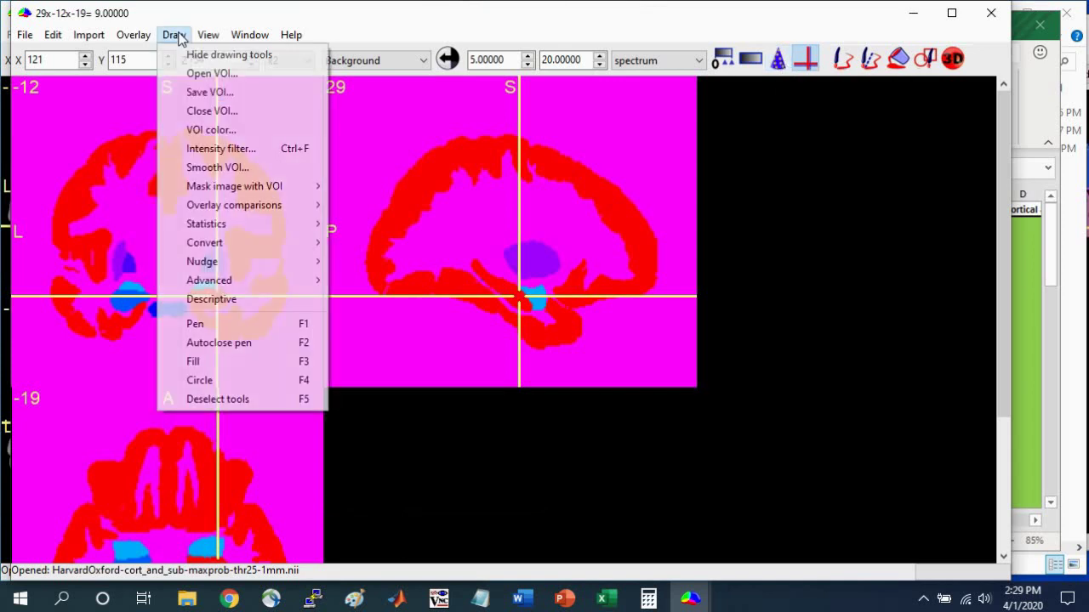
click(171, 93)
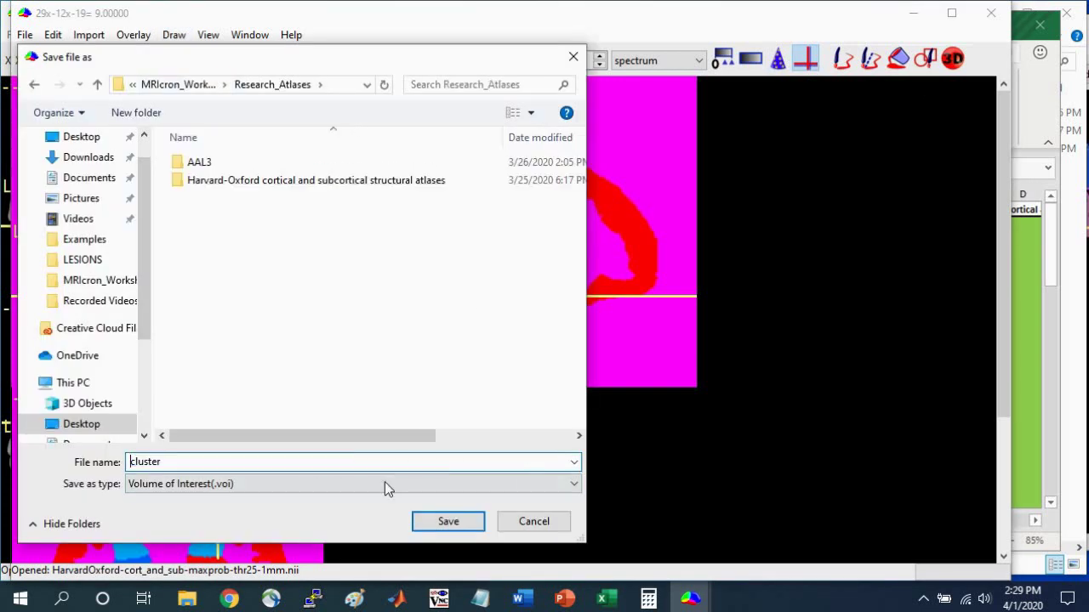
click(384, 483)
click(292, 514)
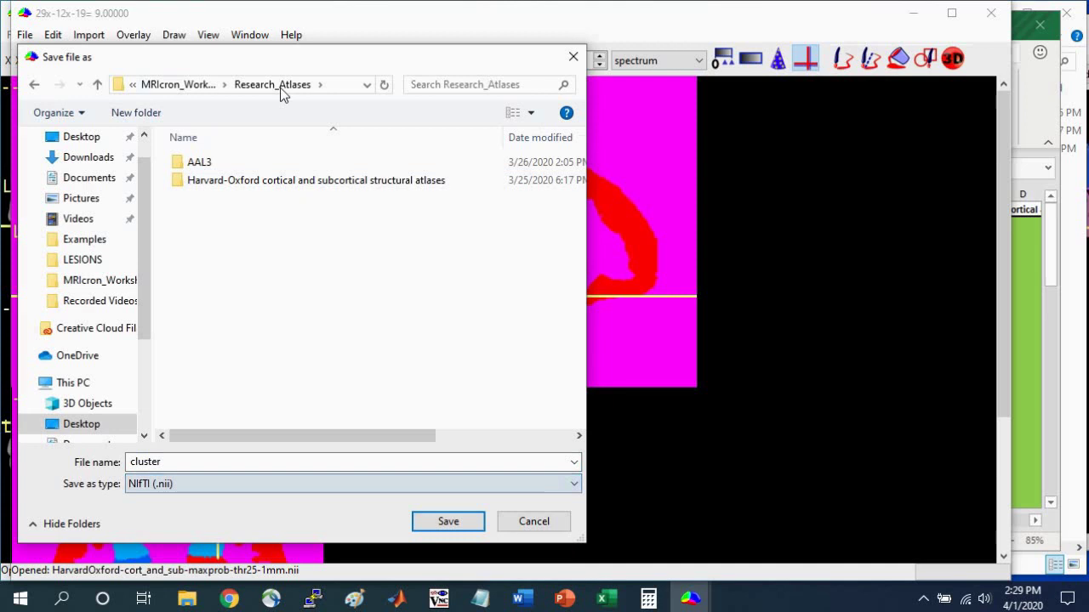
click(204, 85)
click(218, 201)
double_click(217, 201)
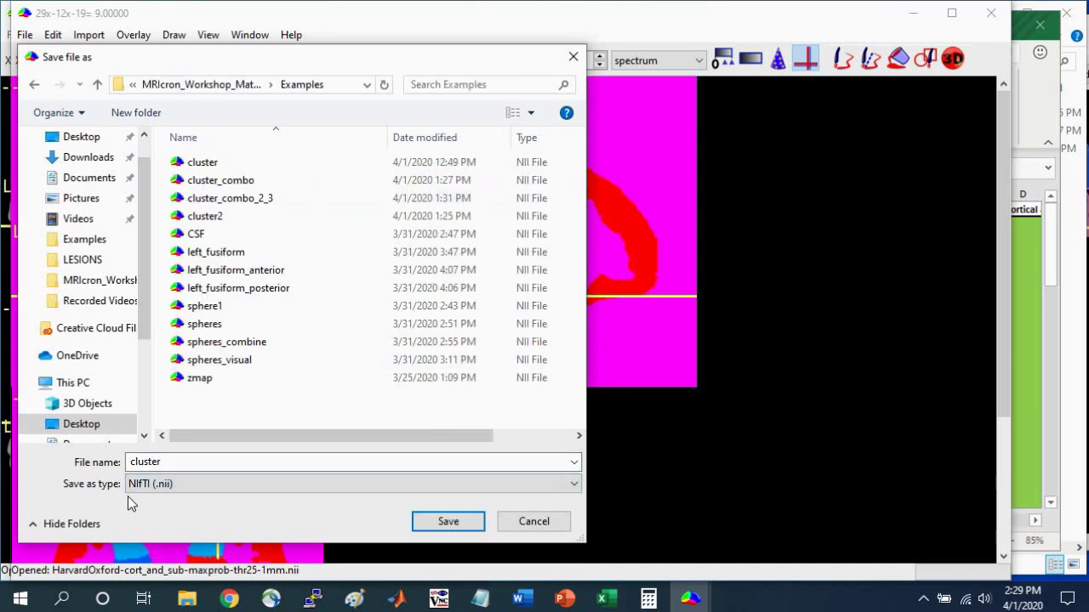
text(Right)
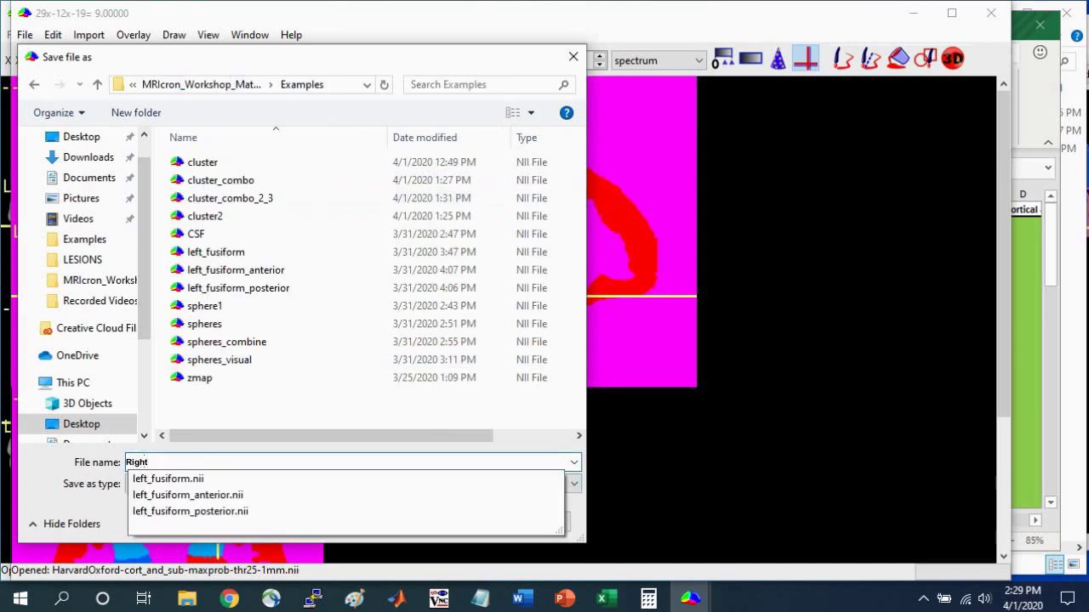
text(_hippocampu)
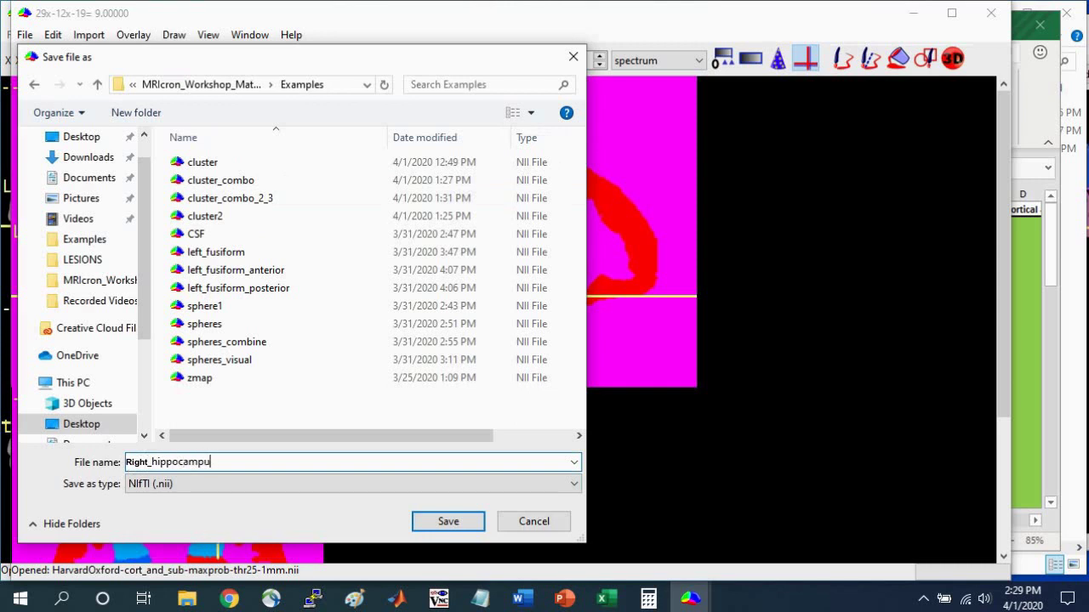
text(s)
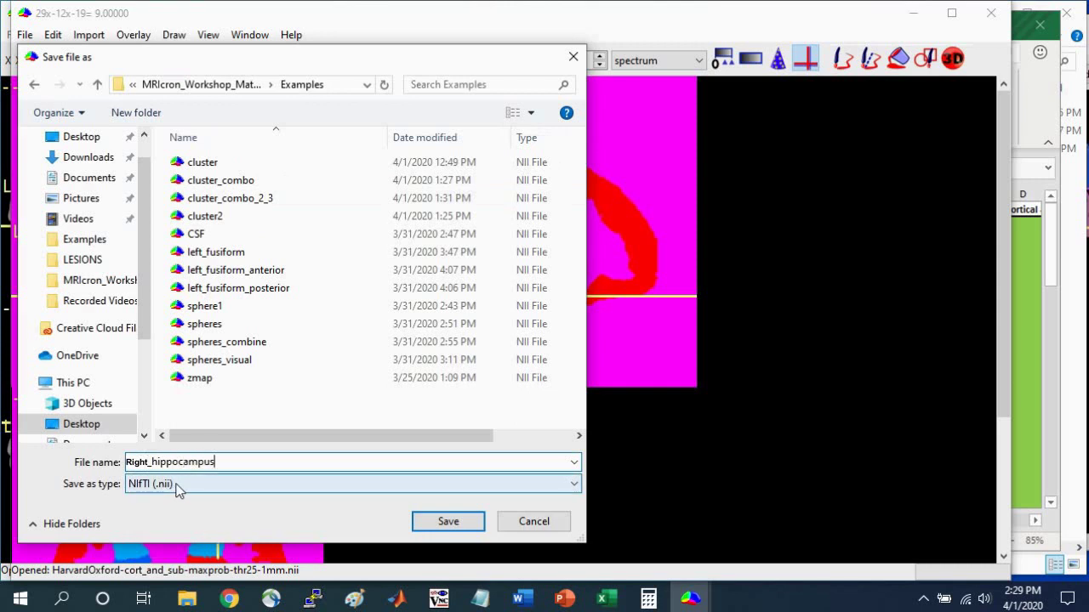
click(463, 522)
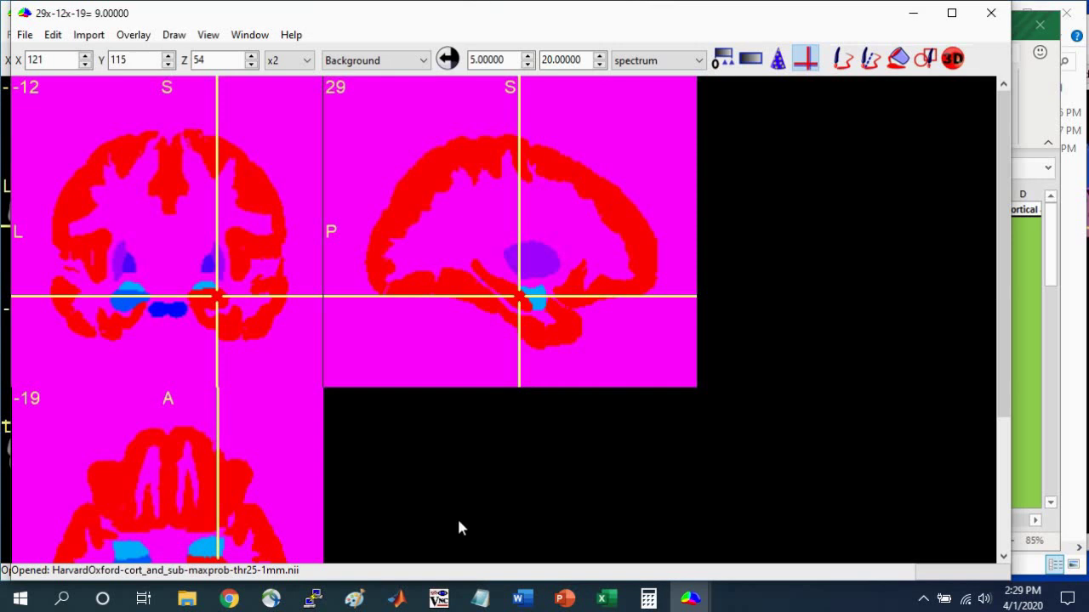
click(185, 34)
click(195, 111)
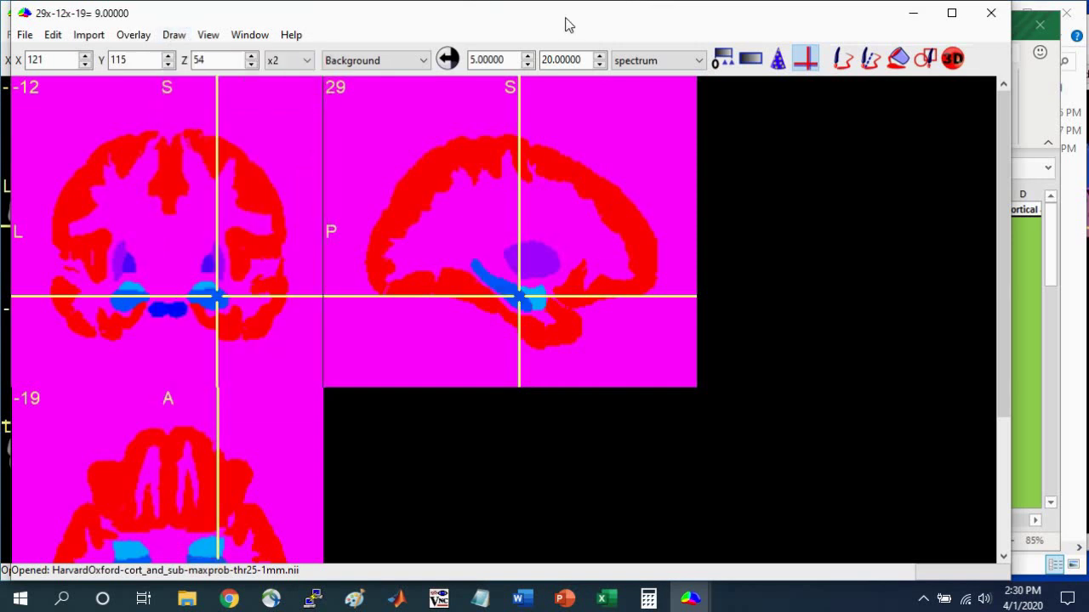